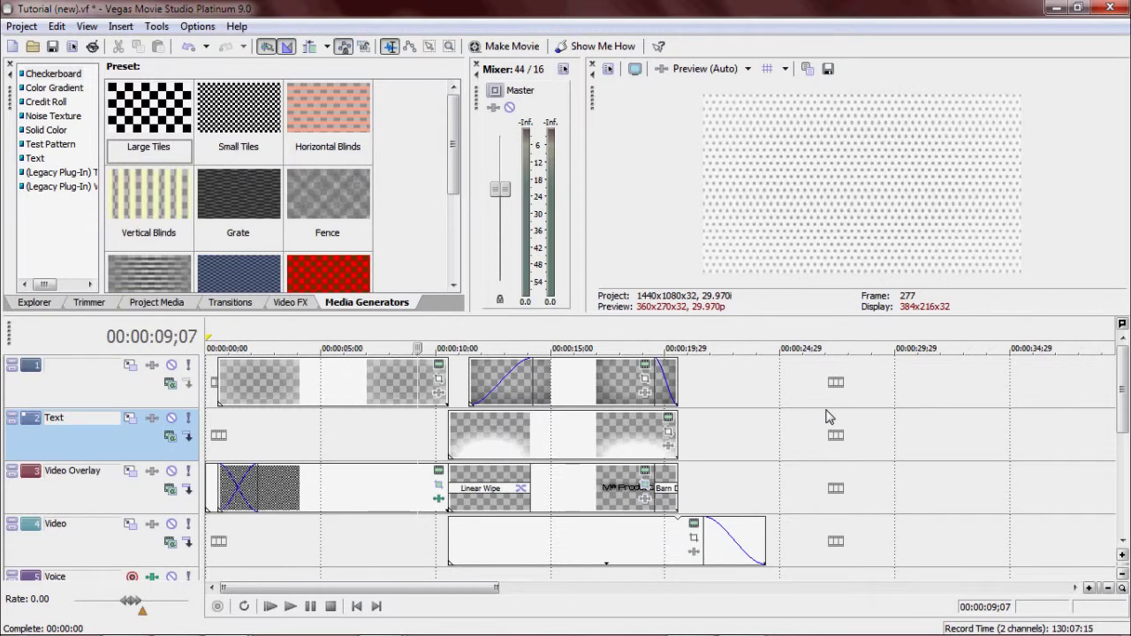
Preview the overlay pattern around 5 and 16 seconds, then select the Video Overlay track
{"action": "left_click", "coordinate": [341, 439]}
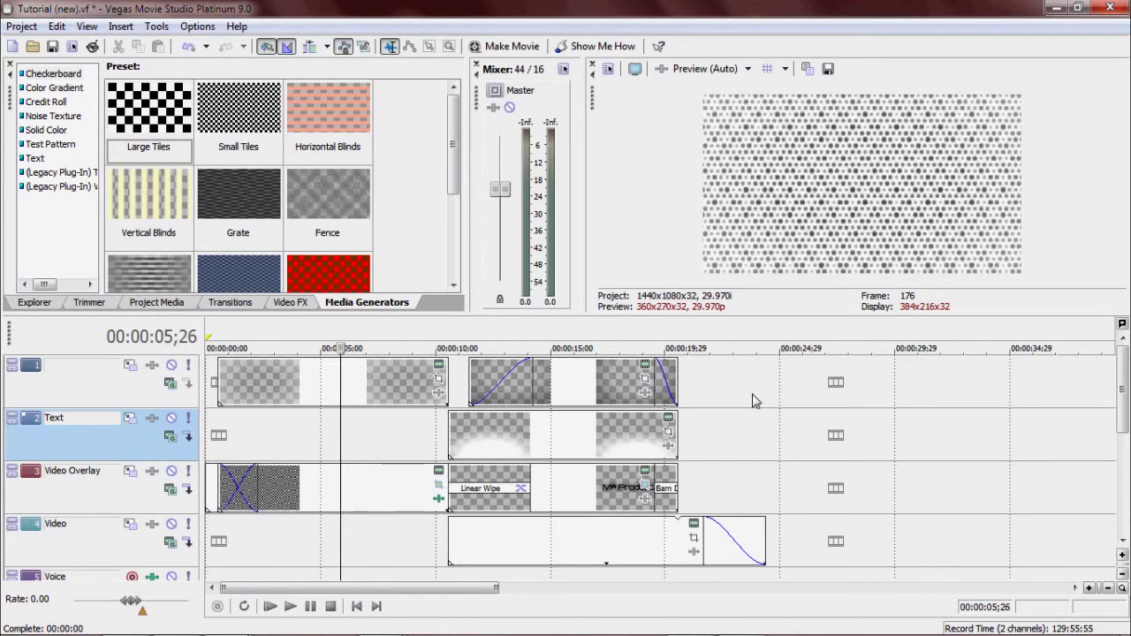
{"action": "left_click", "coordinate": [592, 455]}
{"action": "left_click", "coordinate": [329, 438]}
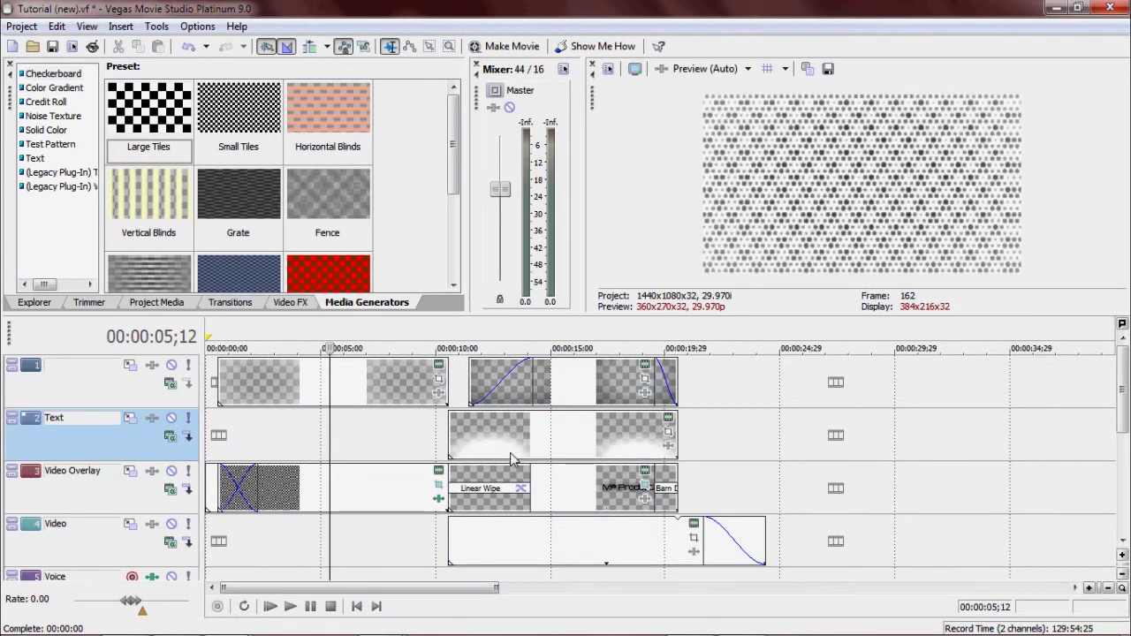
{"action": "left_click", "coordinate": [210, 498]}
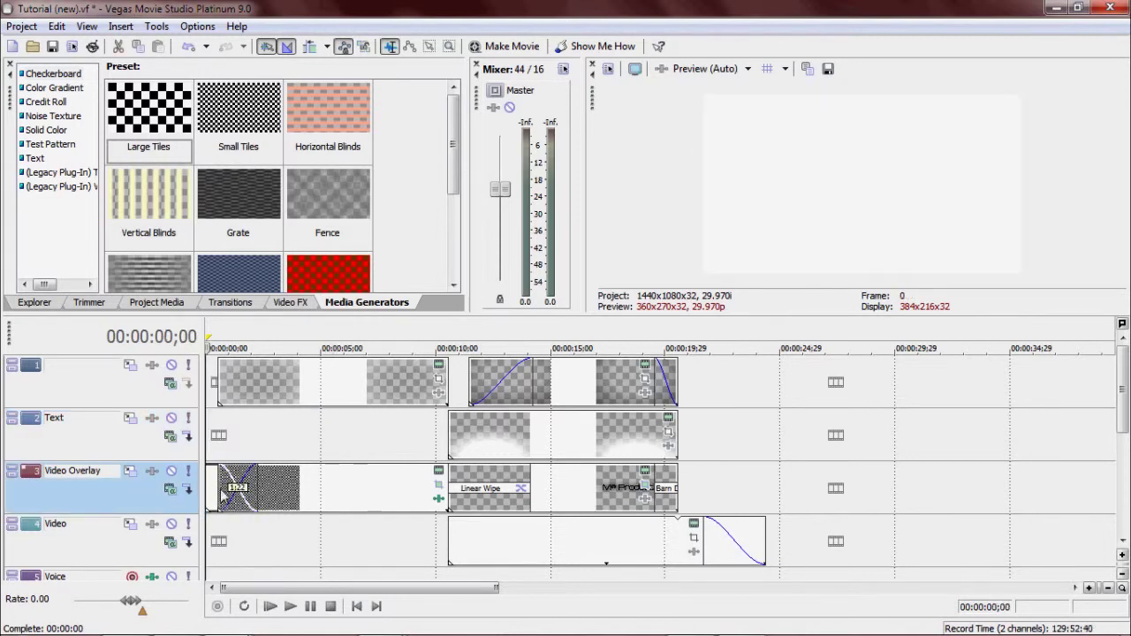
Browse the Color Gradient, Solid Color and Checkerboard presets and open the overlay's Checkerboard settings
{"action": "left_click", "coordinate": [55, 88]}
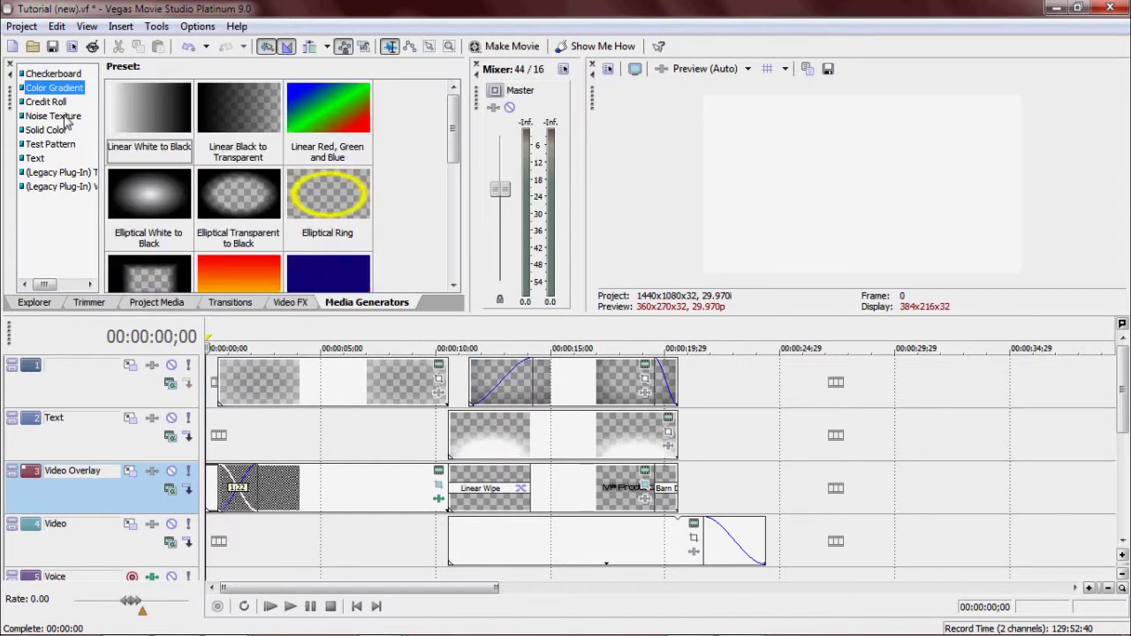
{"action": "left_click", "coordinate": [59, 131]}
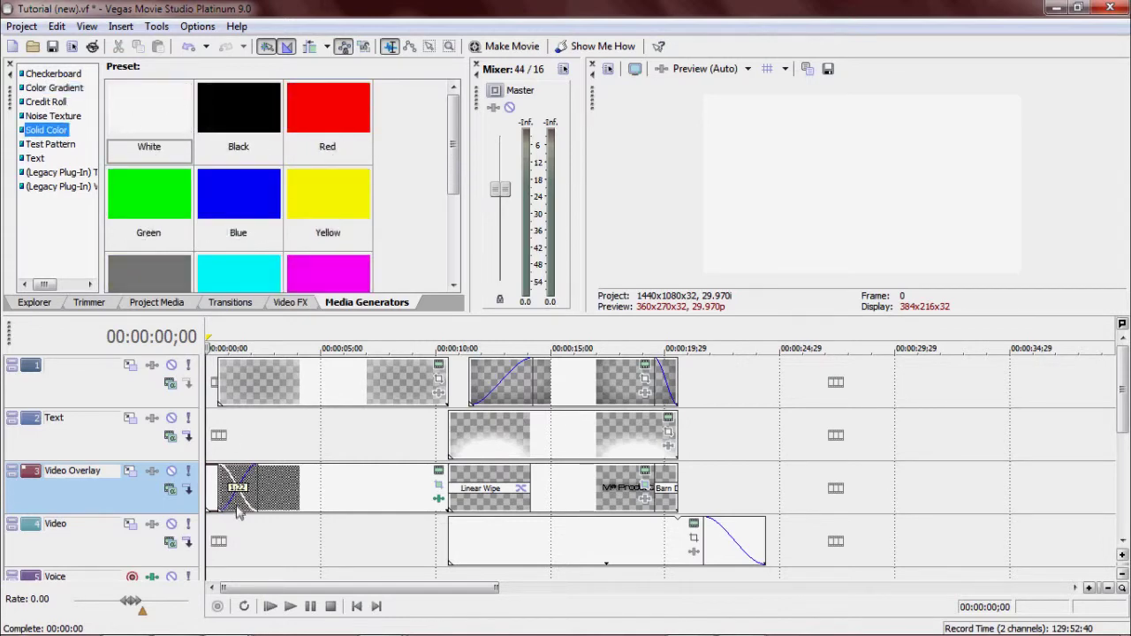
{"action": "left_click", "coordinate": [295, 493]}
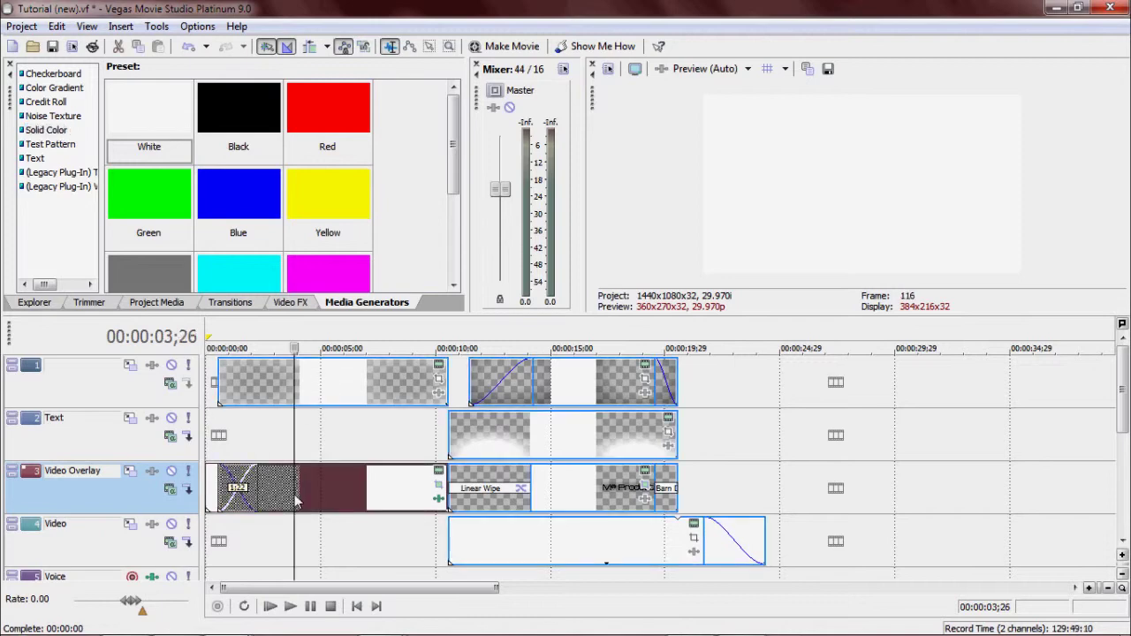
{"action": "left_click", "coordinate": [60, 75]}
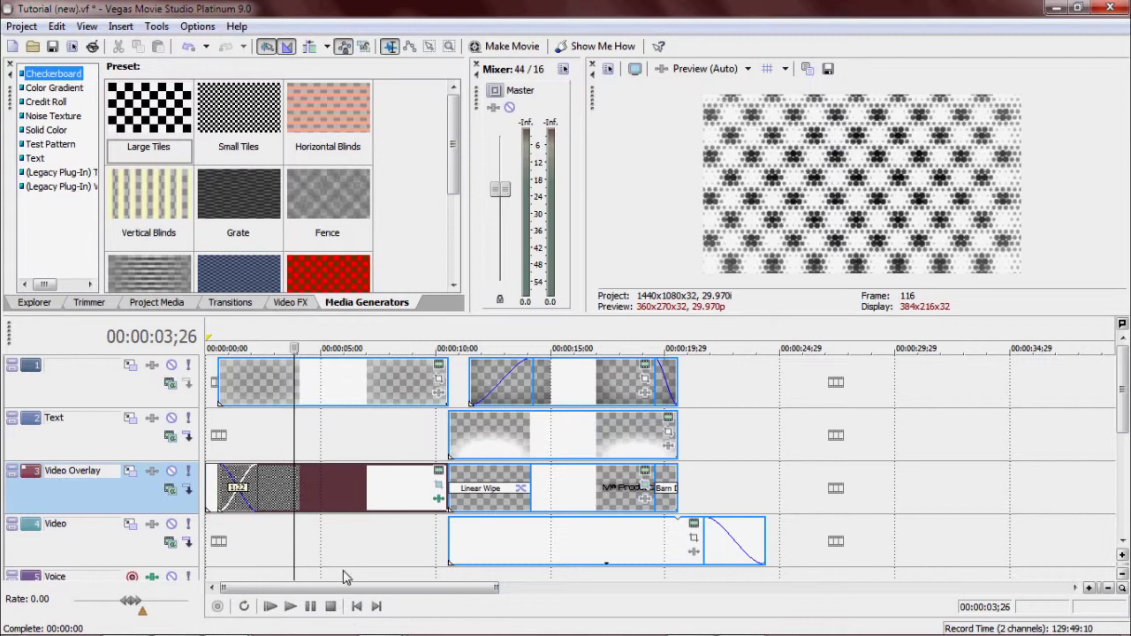
{"action": "left_click", "coordinate": [439, 472]}
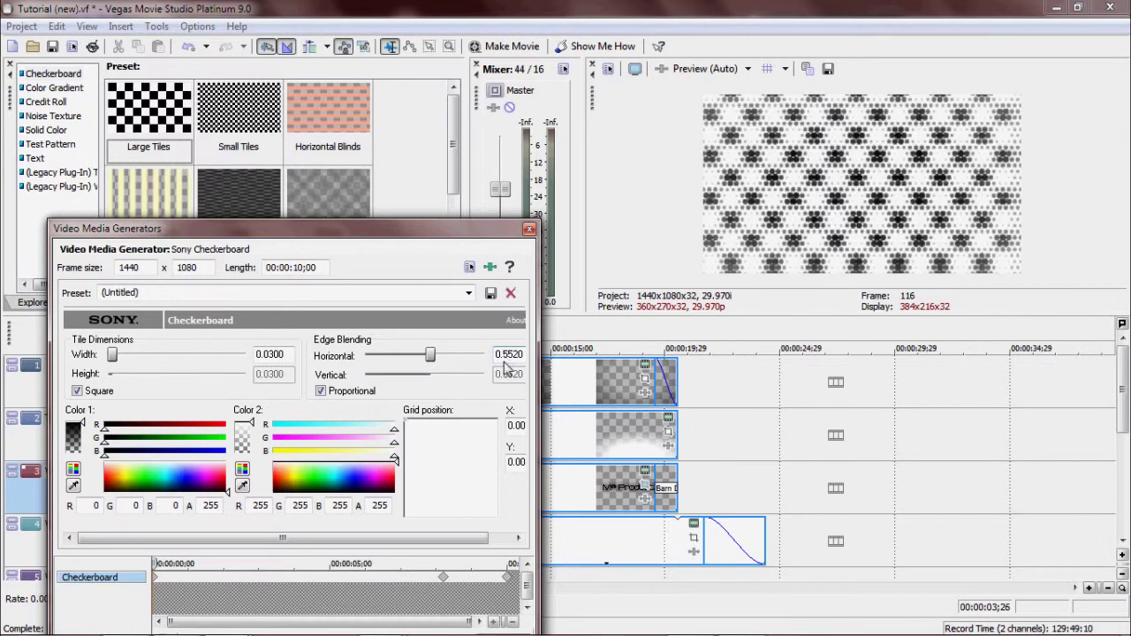
Review the Checkerboard keyframes (tile width 0.0010, edge blending 1.0000), then close the settings
{"action": "left_click", "coordinate": [511, 585]}
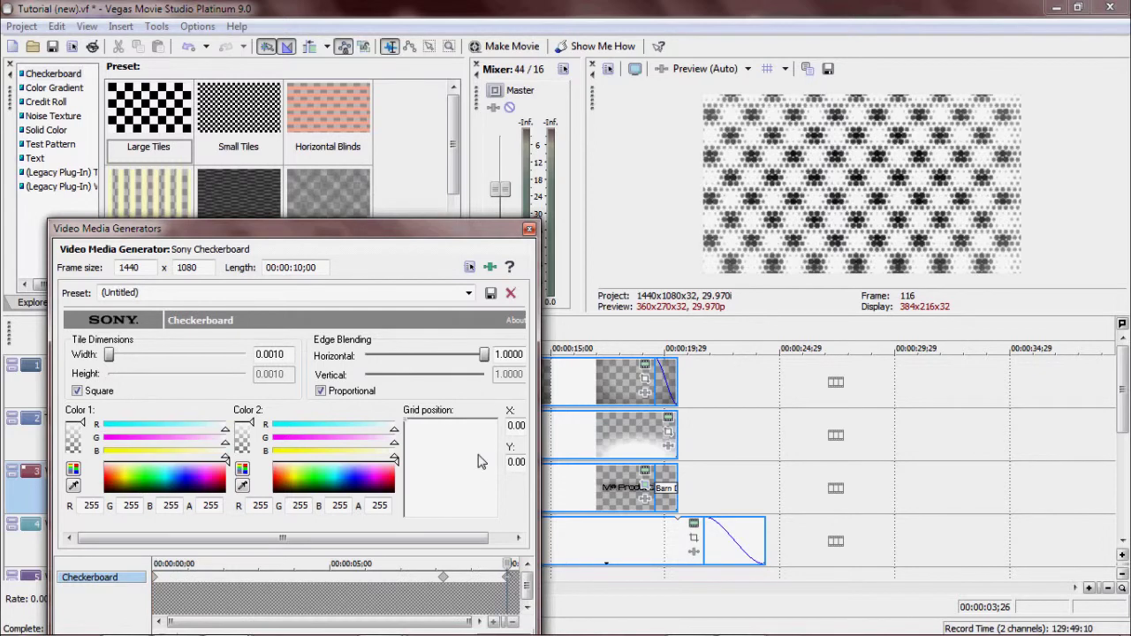
{"action": "left_click", "coordinate": [443, 577]}
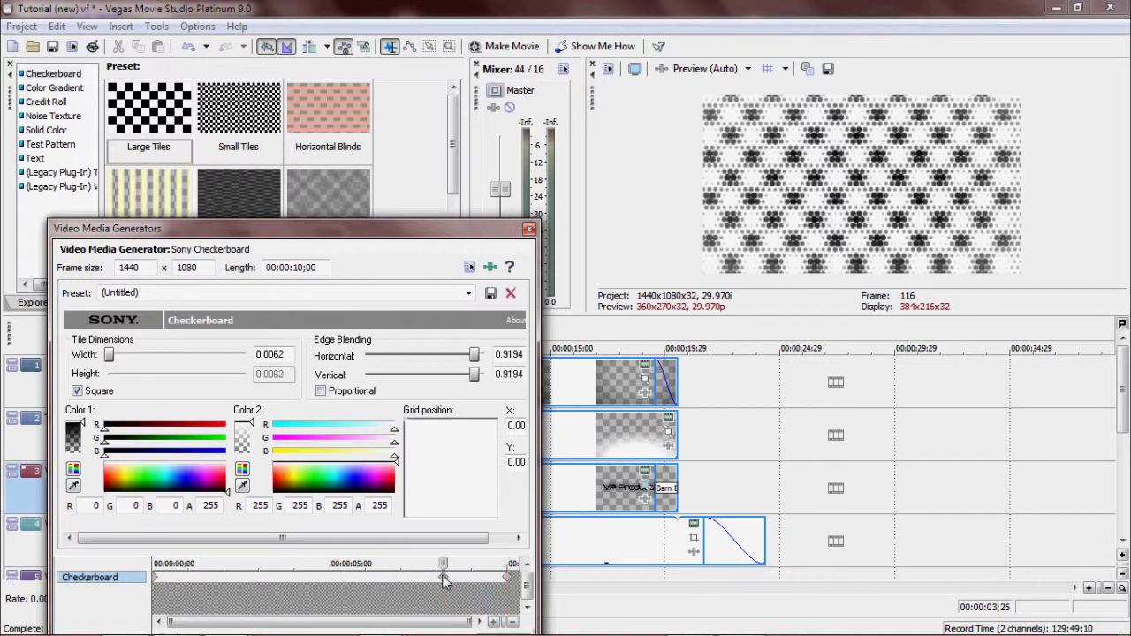
{"action": "left_click", "coordinate": [508, 579]}
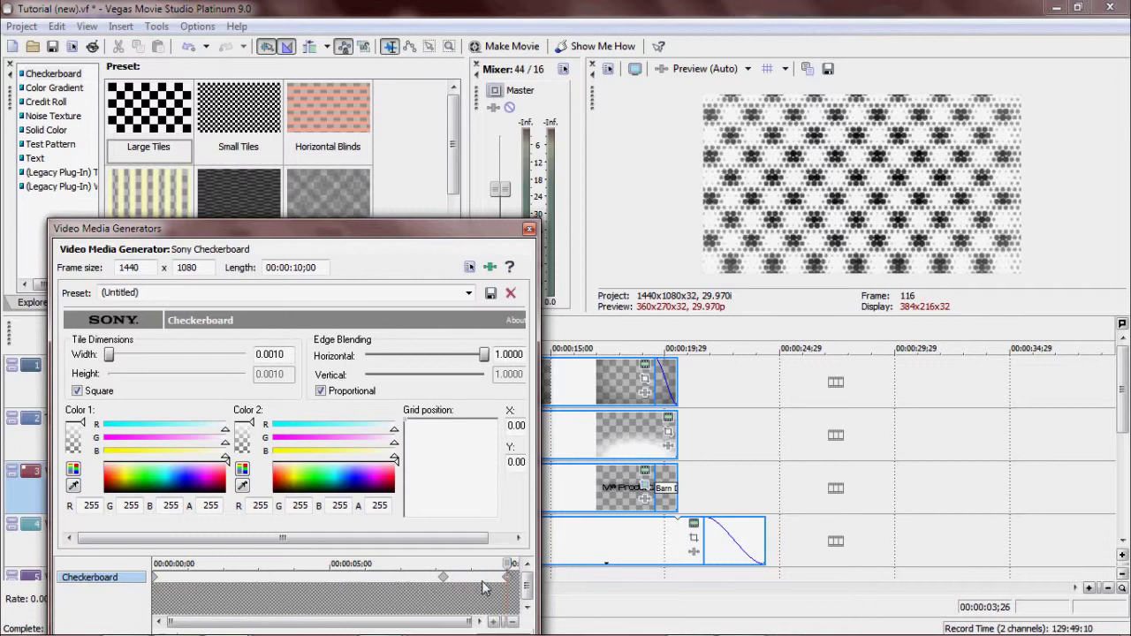
{"action": "left_click", "coordinate": [528, 228]}
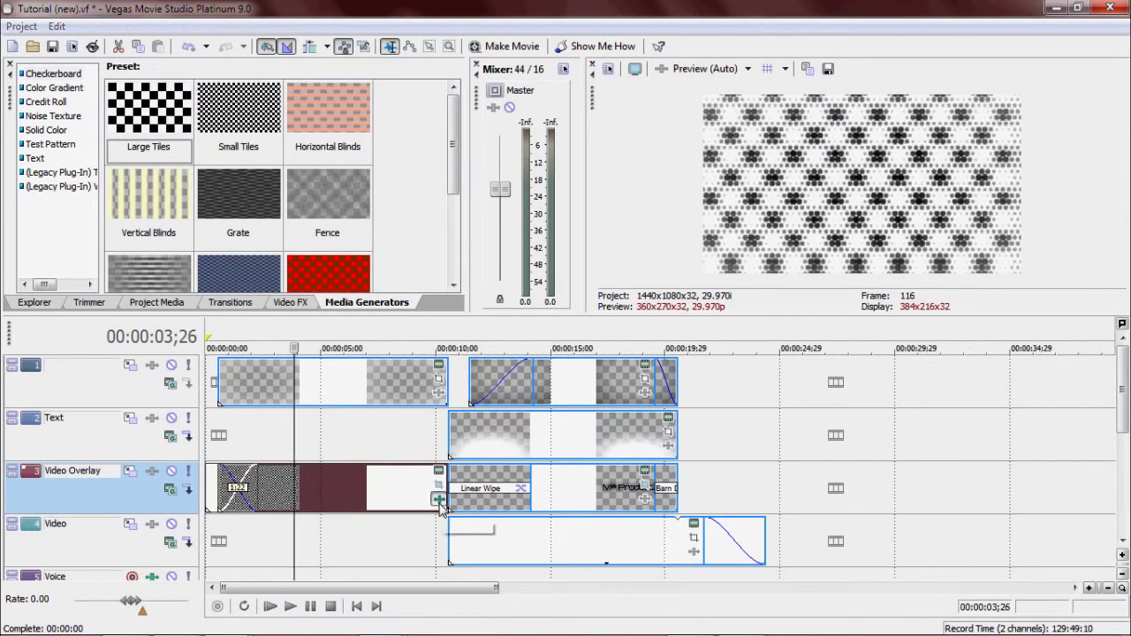
{"action": "left_click", "coordinate": [439, 472]}
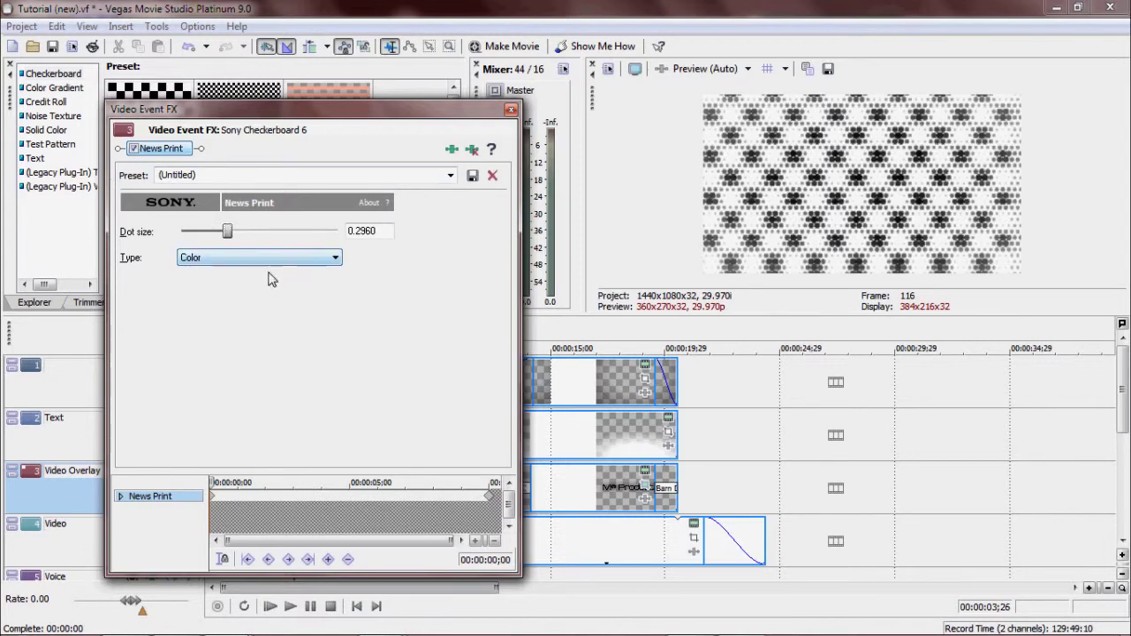
{"action": "left_click", "coordinate": [236, 257]}
{"action": "left_click", "coordinate": [238, 295]}
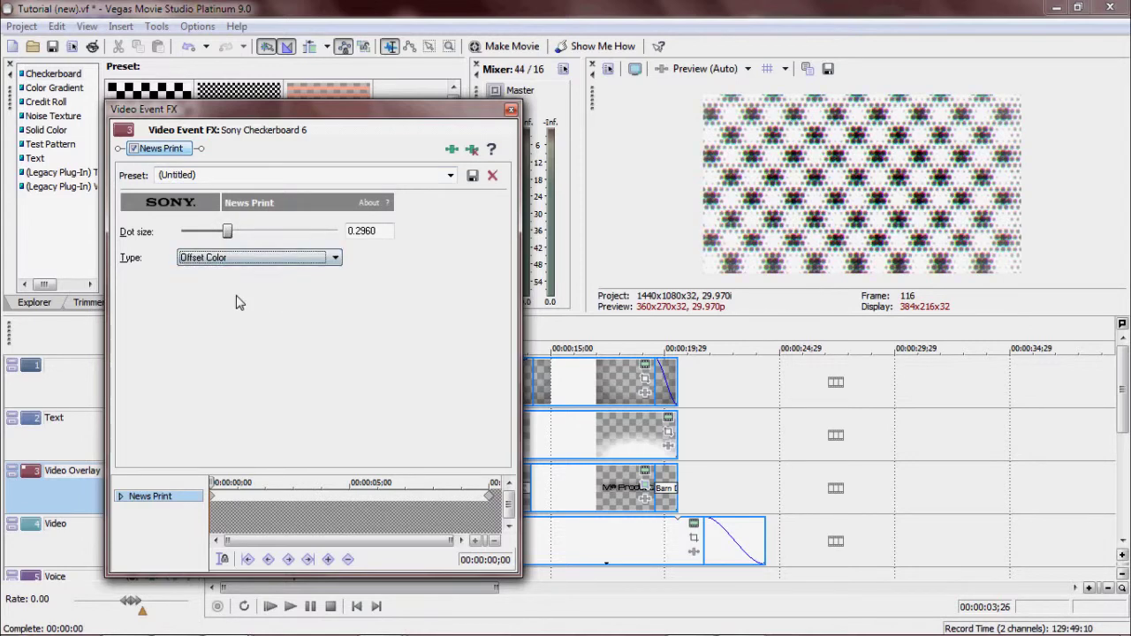
{"action": "left_click", "coordinate": [256, 257]}
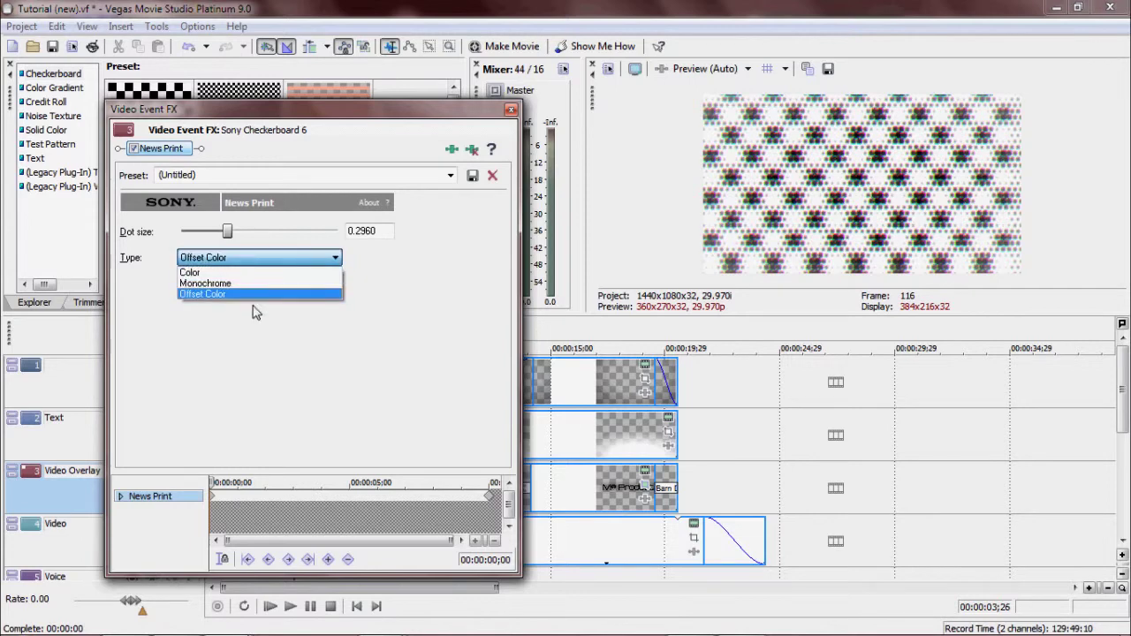
{"action": "left_click", "coordinate": [262, 273]}
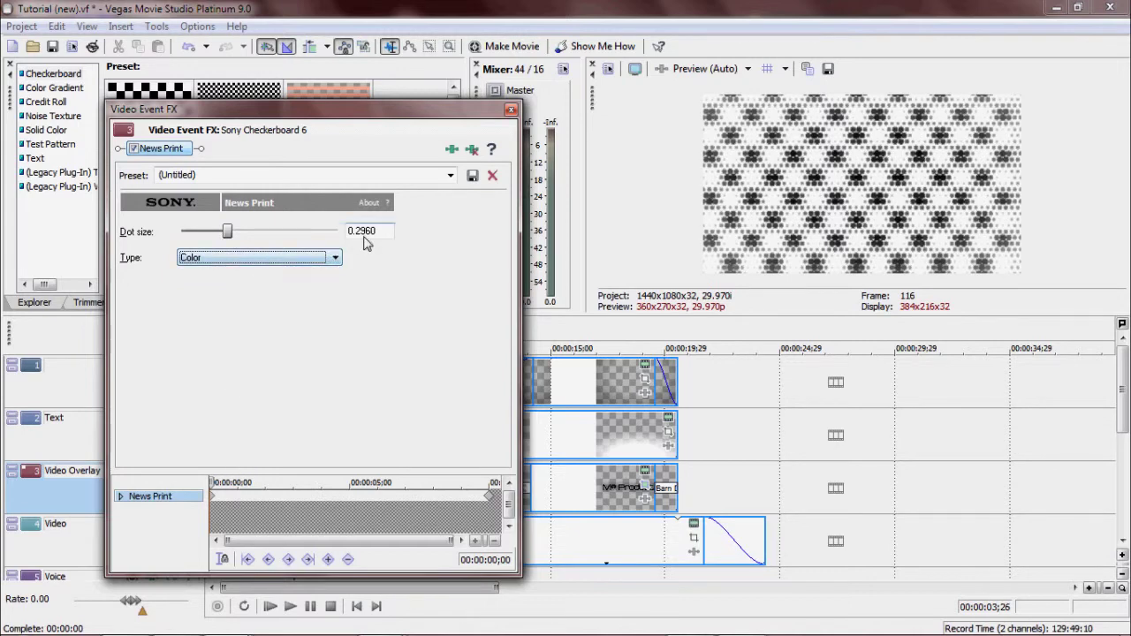
{"action": "left_click", "coordinate": [493, 504]}
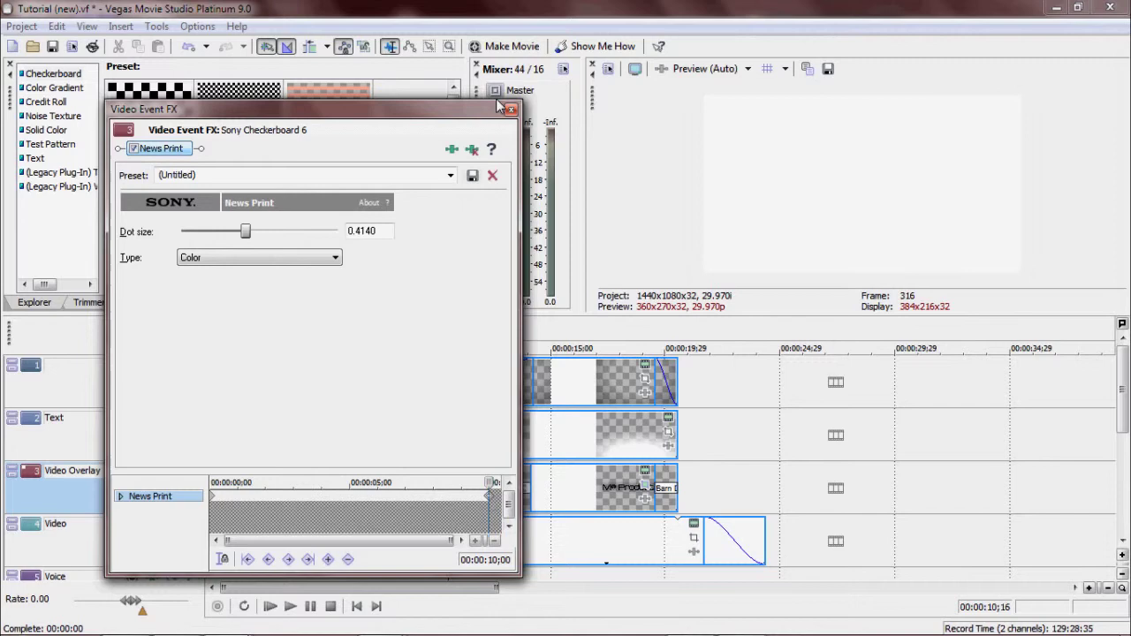
{"action": "left_click", "coordinate": [510, 110]}
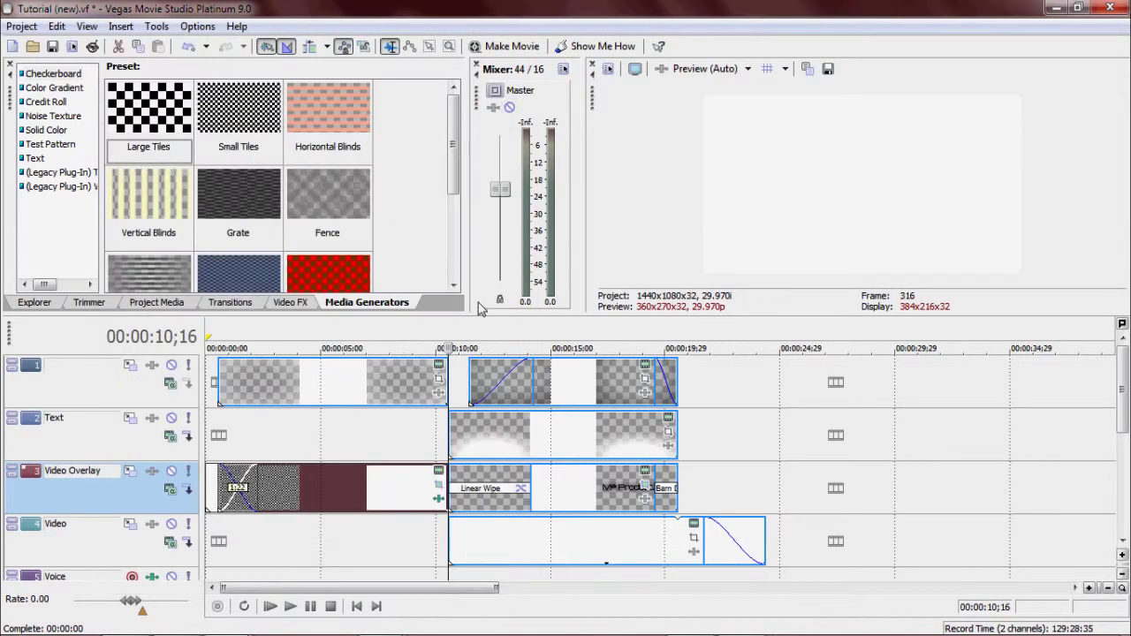
{"action": "left_click", "coordinate": [438, 471]}
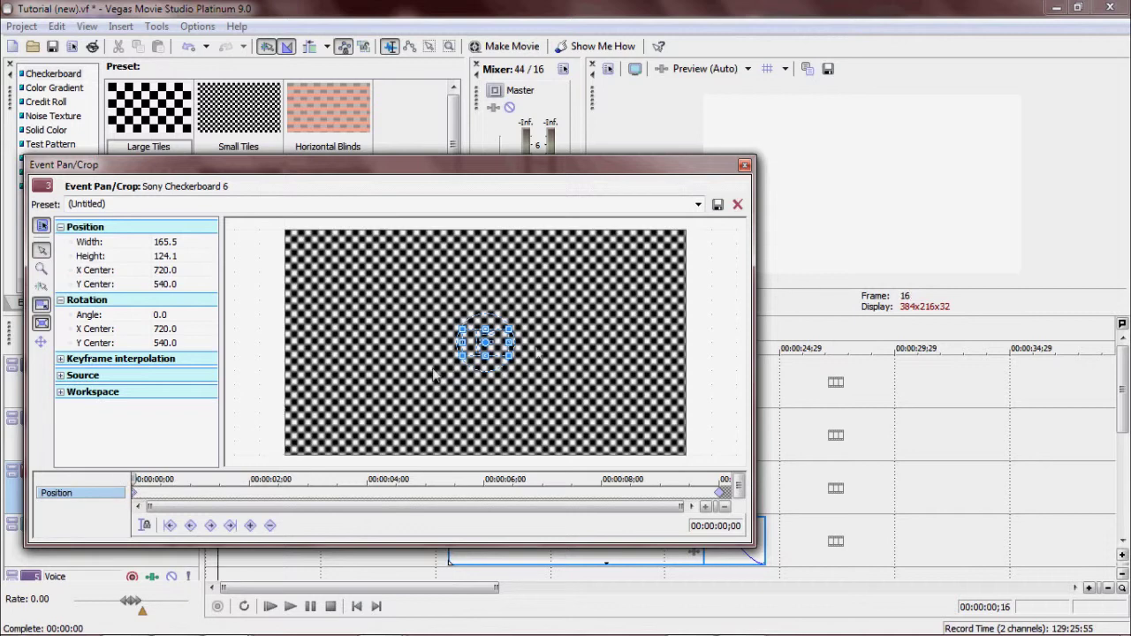
{"action": "left_click", "coordinate": [720, 495]}
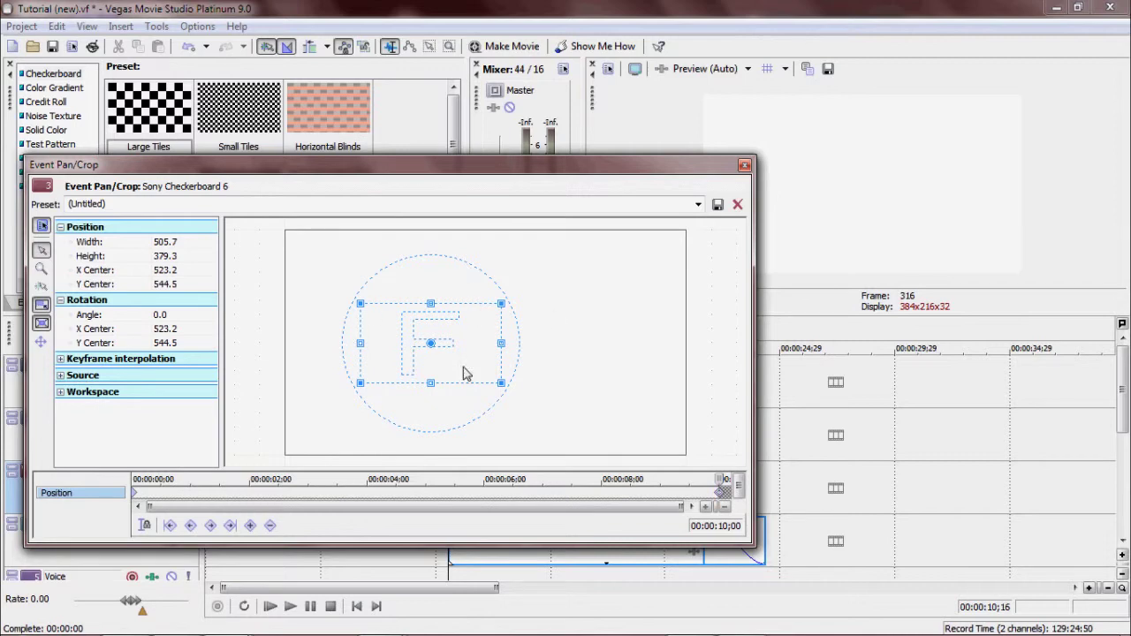
{"action": "left_click", "coordinate": [744, 164]}
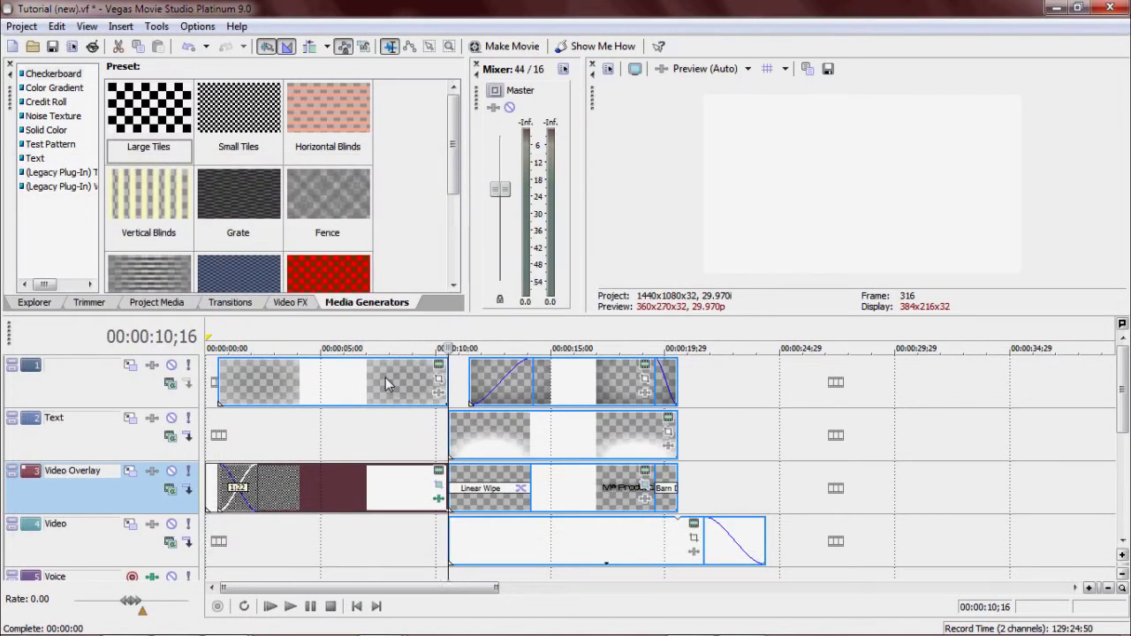
Pick Color Gradient in Media Generators and open the track 1 event's gradient settings
{"action": "left_click", "coordinate": [46, 102]}
{"action": "key", "text": "Up"}
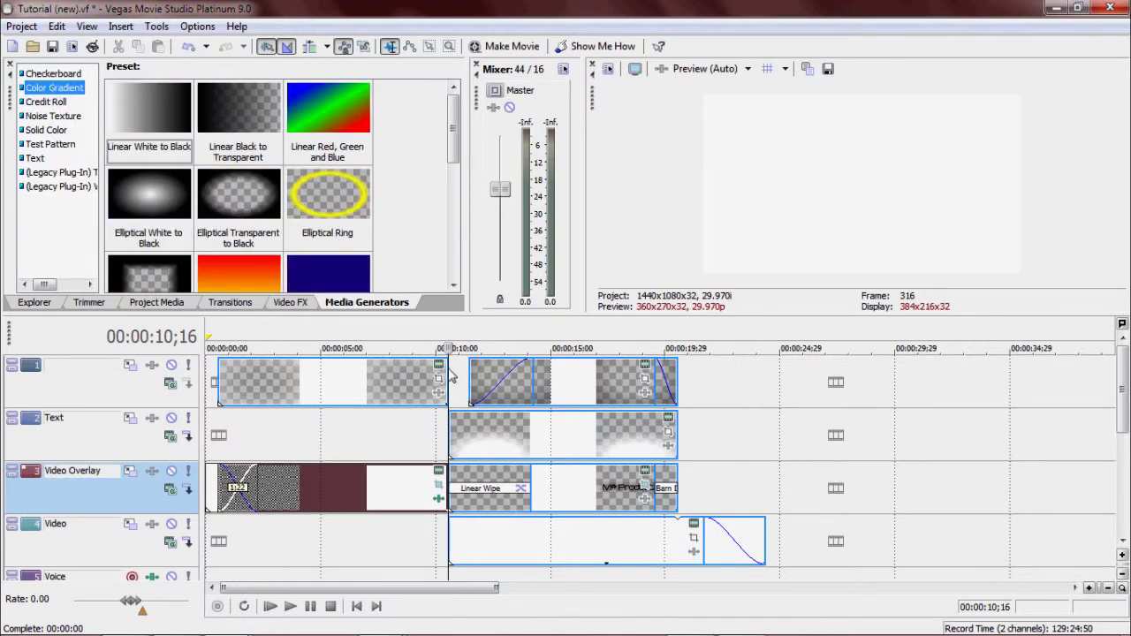
{"action": "left_click", "coordinate": [440, 366]}
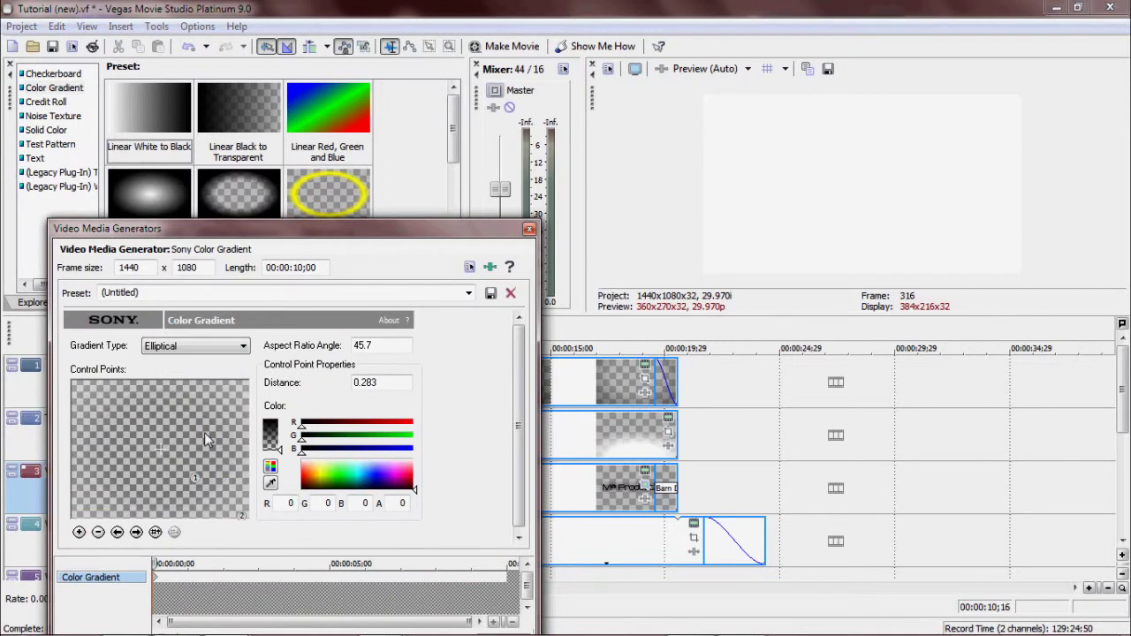
{"action": "left_click_drag", "start_coordinate": [290, 237], "coordinate": [296, 123]}
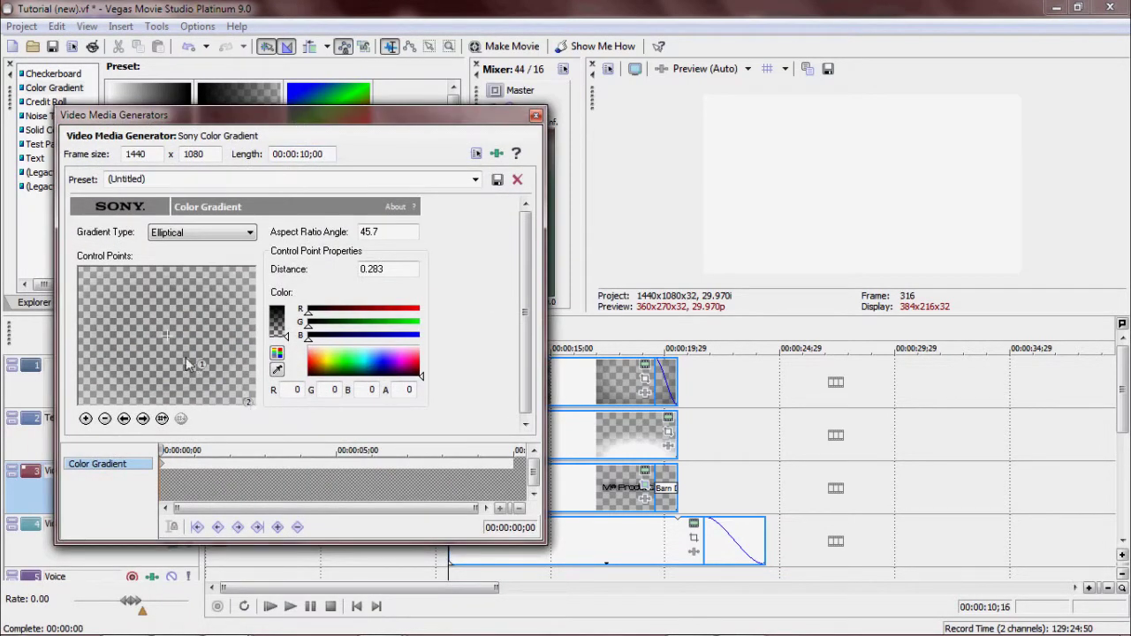
Inspect both control points of the elliptical gradient, then close its settings
{"action": "left_click", "coordinate": [247, 404]}
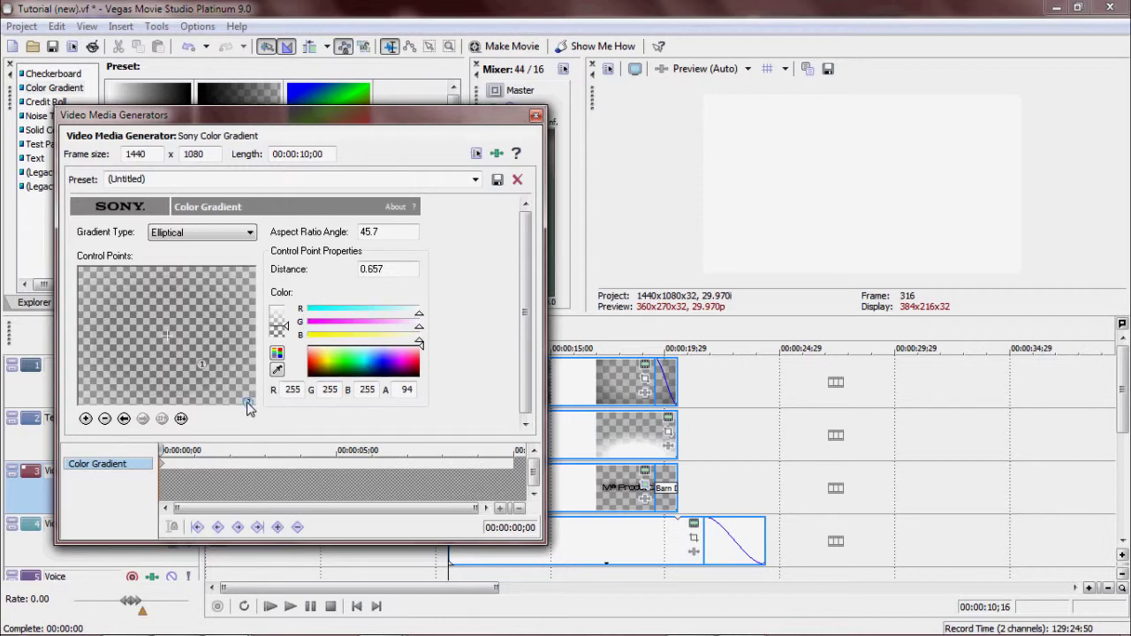
{"action": "mouse_move", "coordinate": [286, 327]}
{"action": "left_click", "coordinate": [203, 365]}
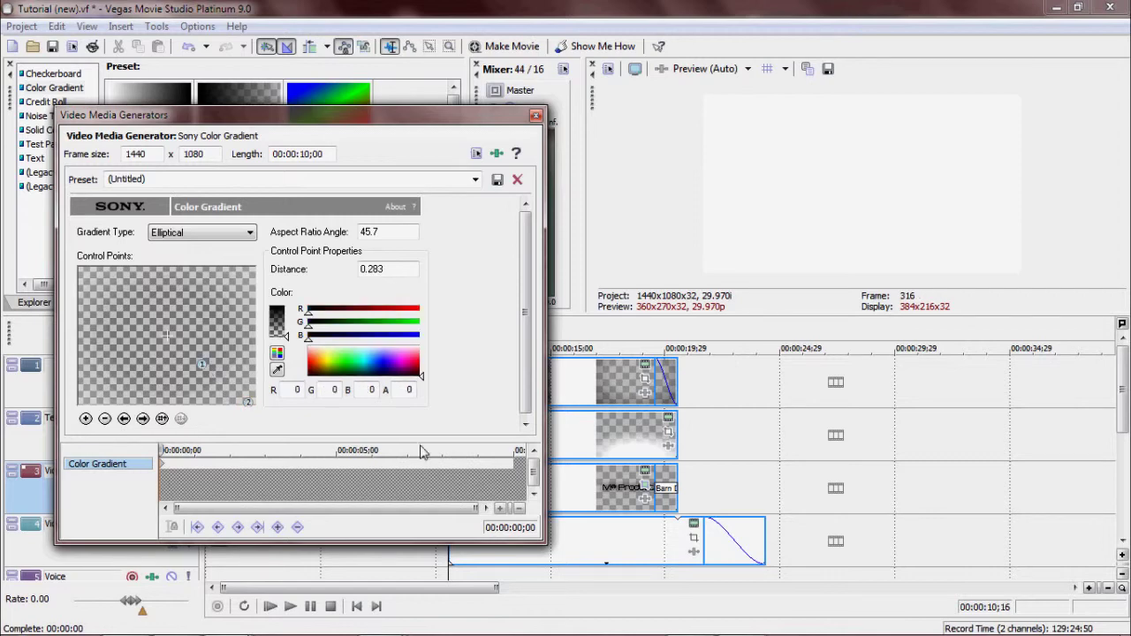
{"action": "left_click", "coordinate": [535, 115]}
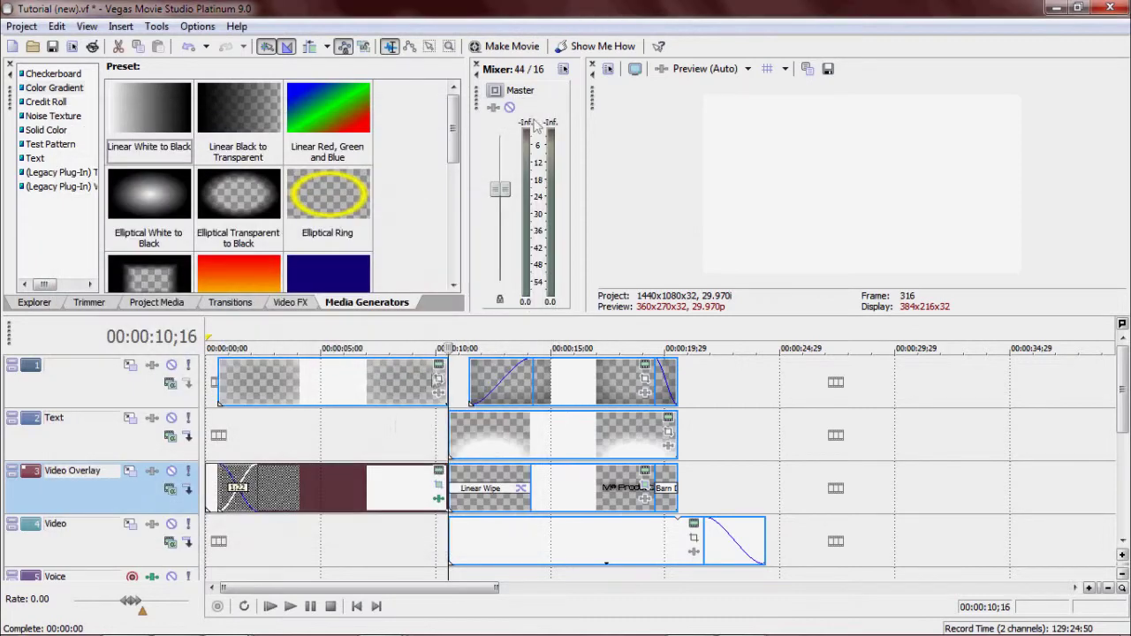
{"action": "left_click", "coordinate": [335, 451]}
{"action": "key", "text": "space"}
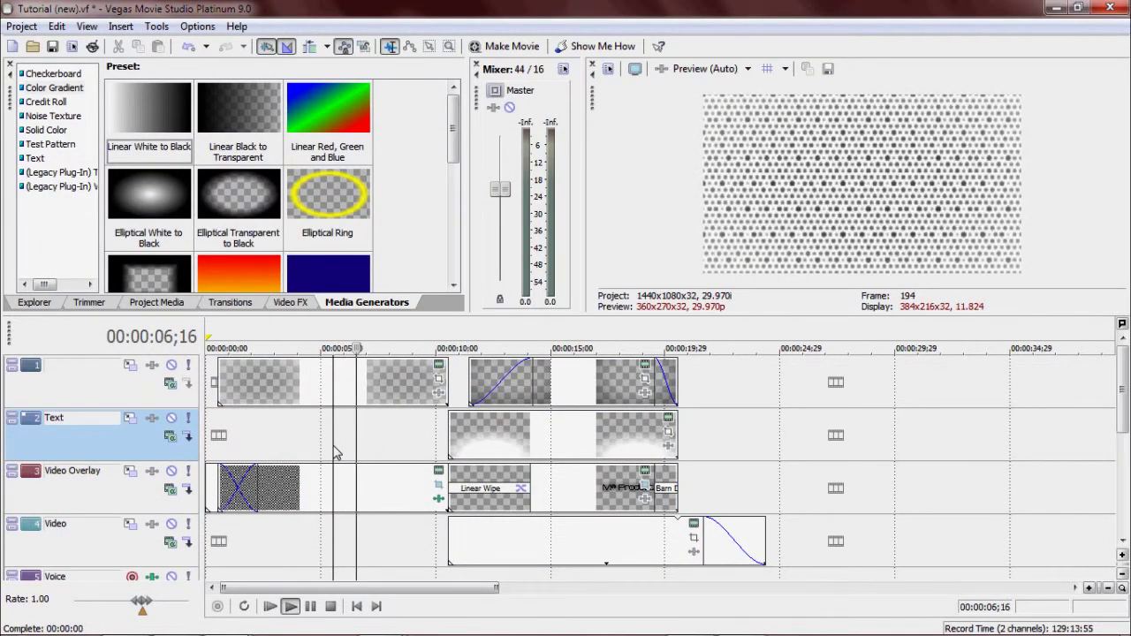
{"action": "key", "text": "space"}
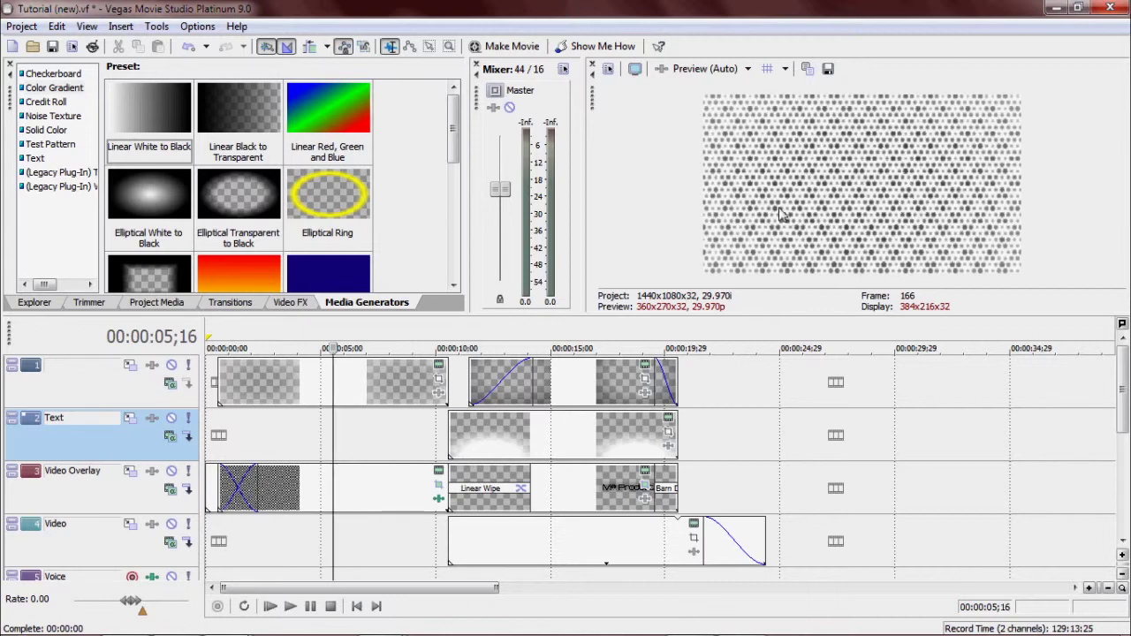
{"action": "left_click", "coordinate": [411, 466]}
{"action": "key", "text": "space"}
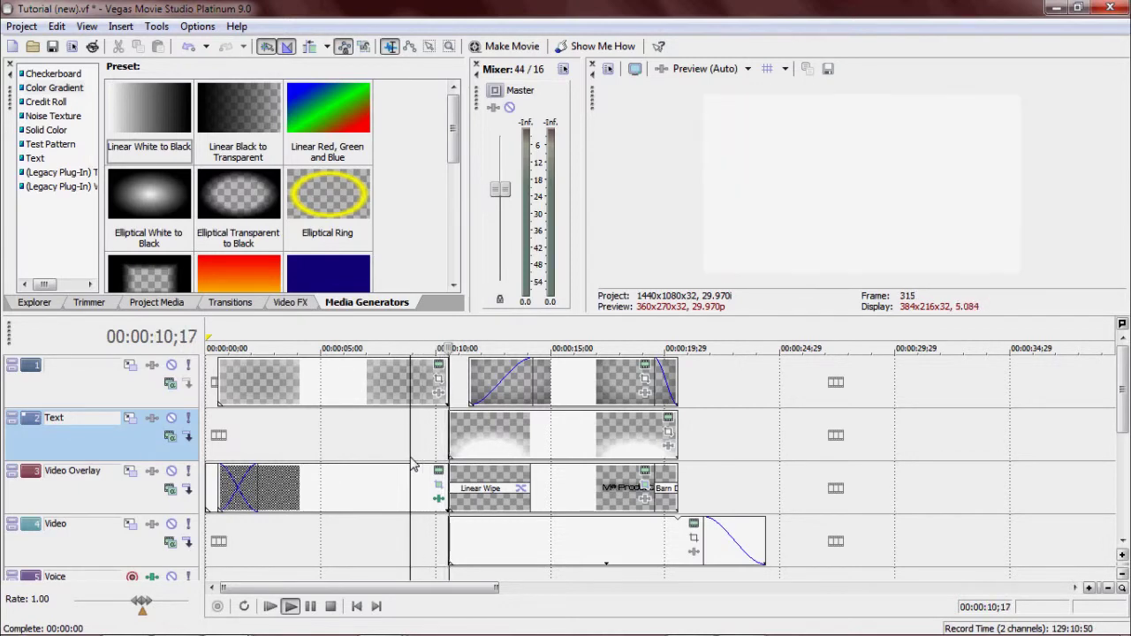
{"action": "key", "text": "space"}
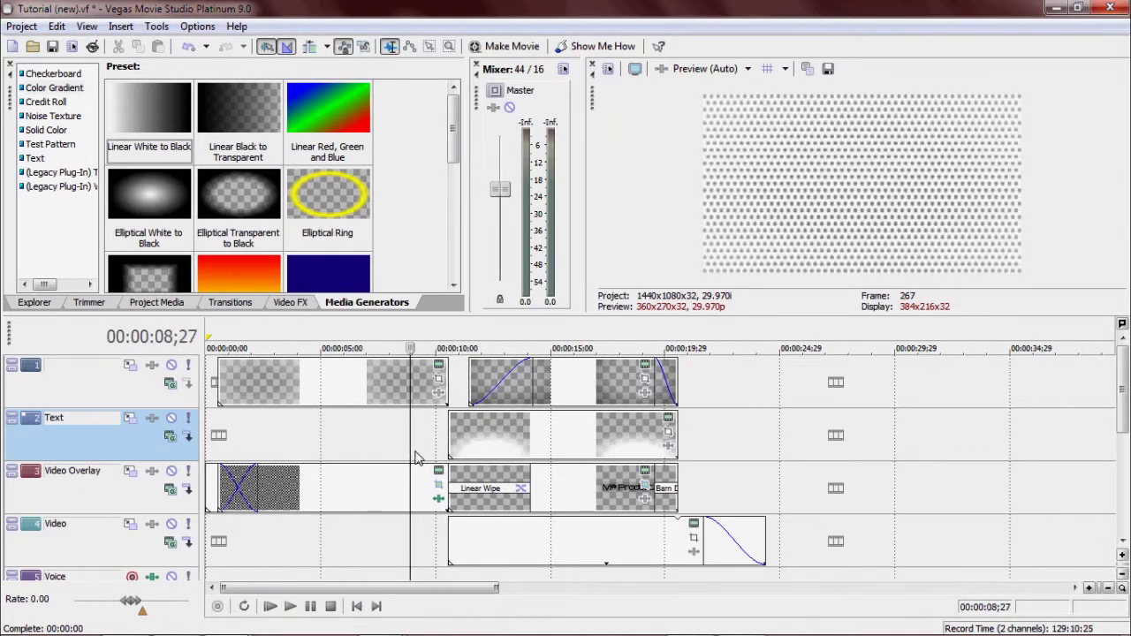
{"action": "left_click", "coordinate": [466, 405]}
Keyframe the M@ Productions title's Shadow Feather from 0.300 at the start to 1.000 at the end
{"action": "left_click", "coordinate": [569, 500]}
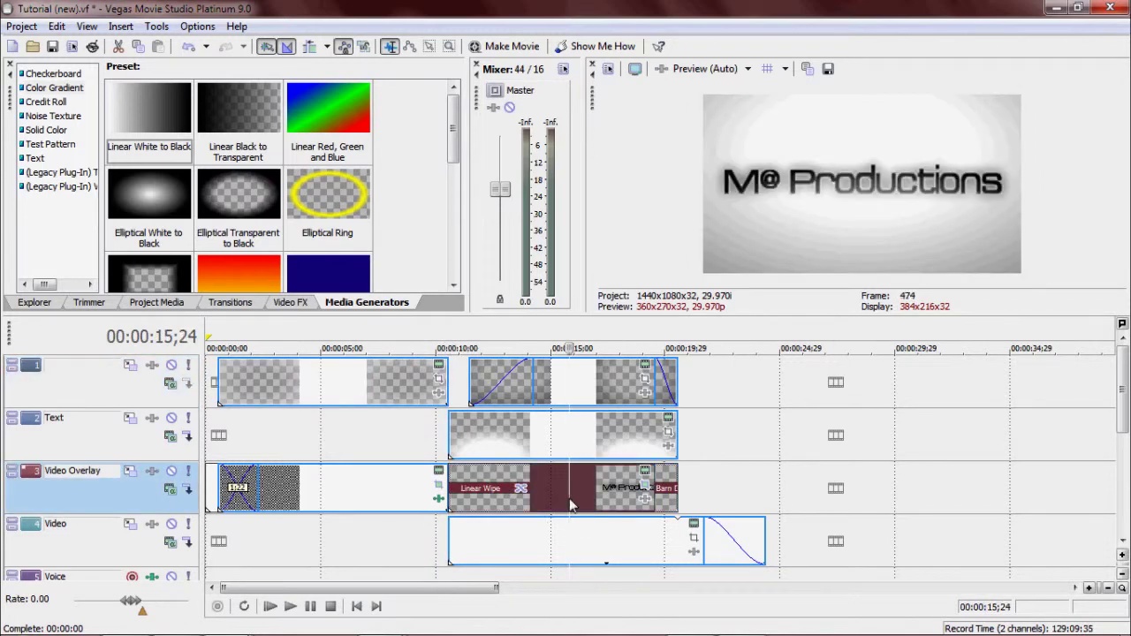
{"action": "left_click", "coordinate": [645, 471]}
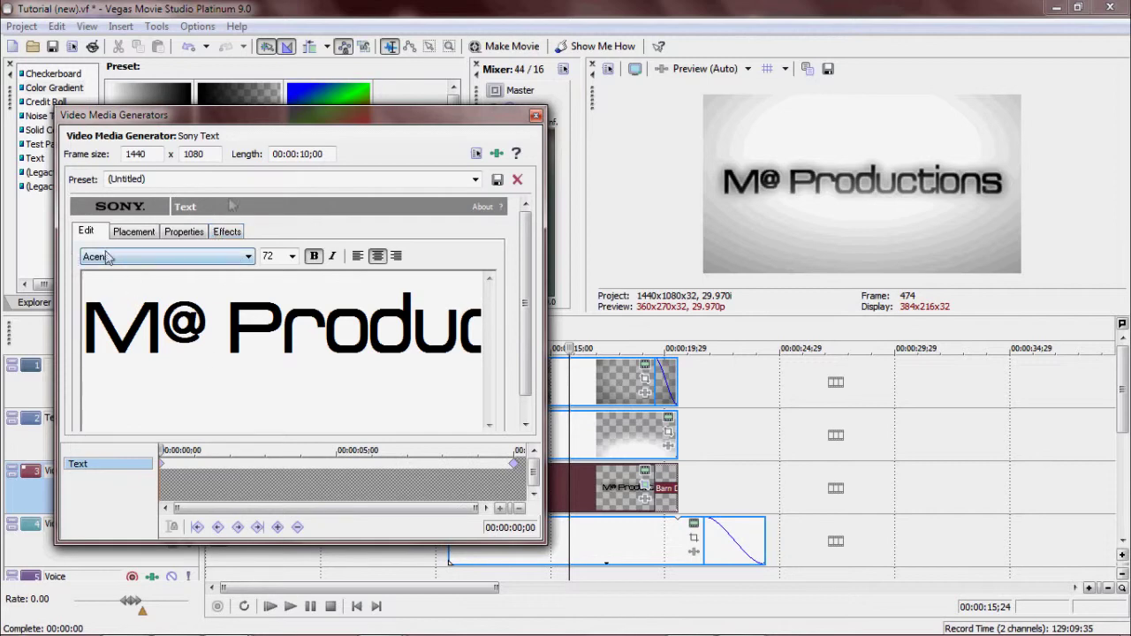
{"action": "left_click", "coordinate": [228, 232]}
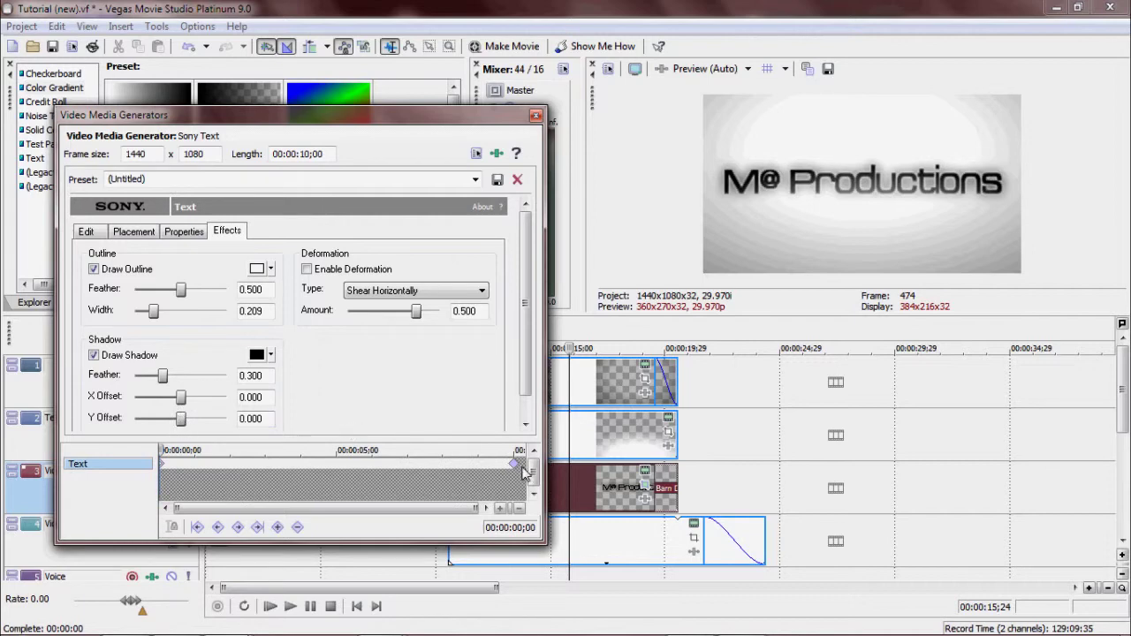
{"action": "key", "text": "End"}
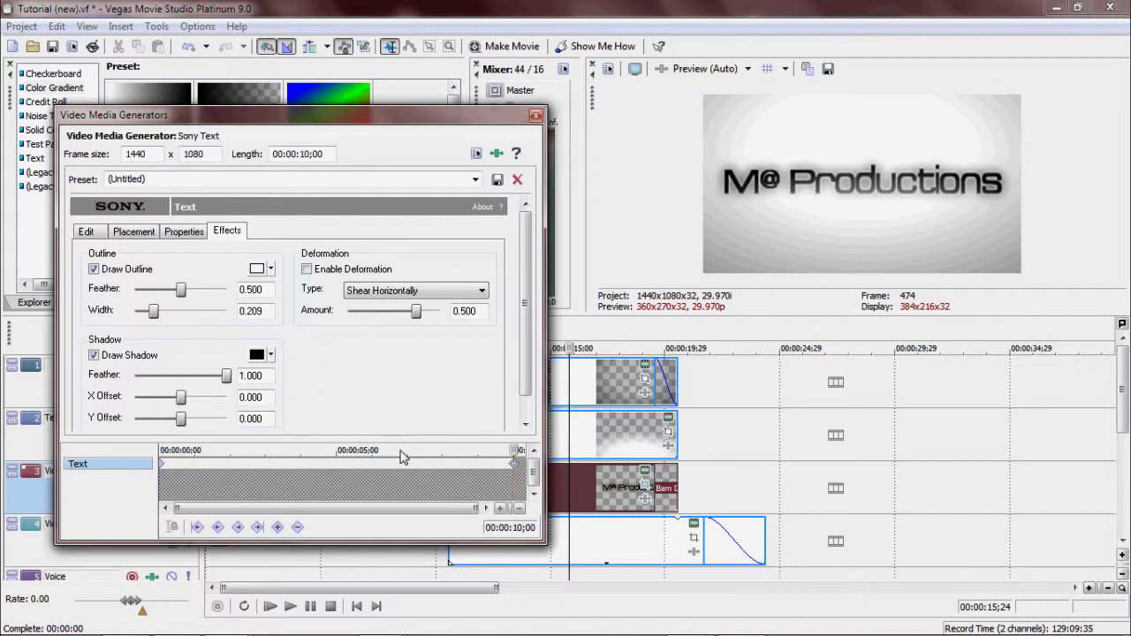
{"action": "left_click", "coordinate": [163, 469]}
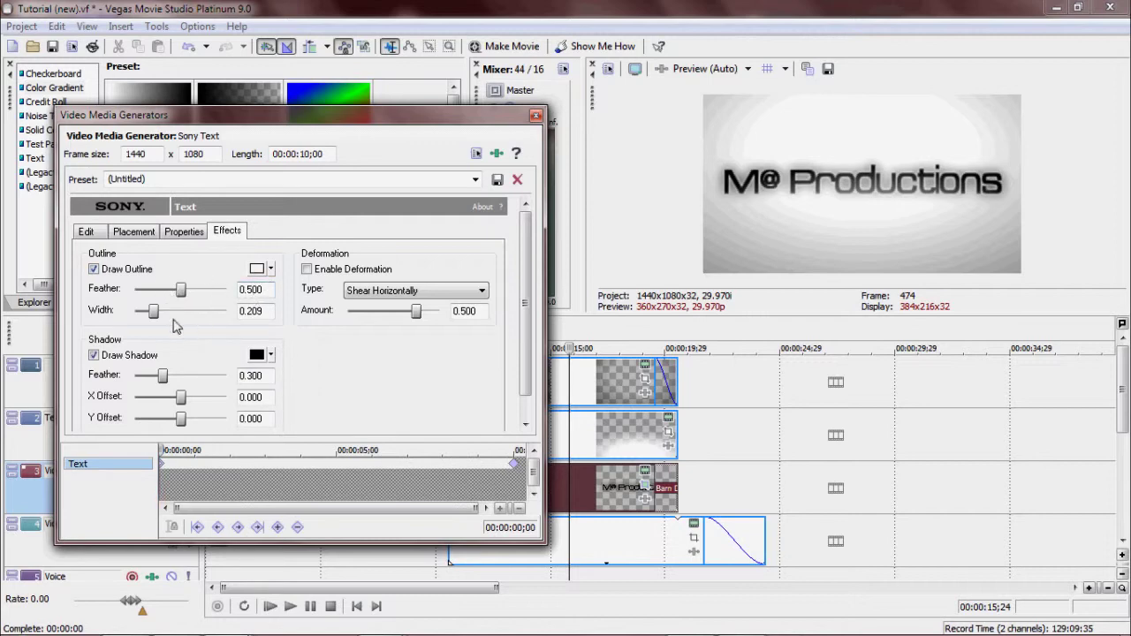
{"action": "left_click", "coordinate": [512, 467]}
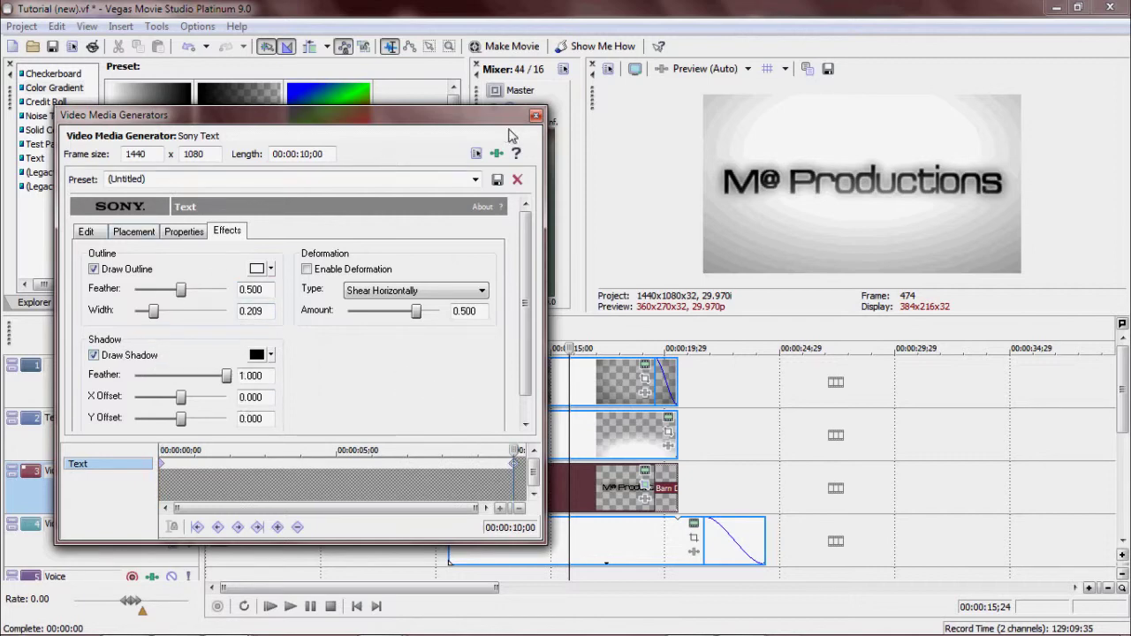
{"action": "left_click", "coordinate": [535, 116]}
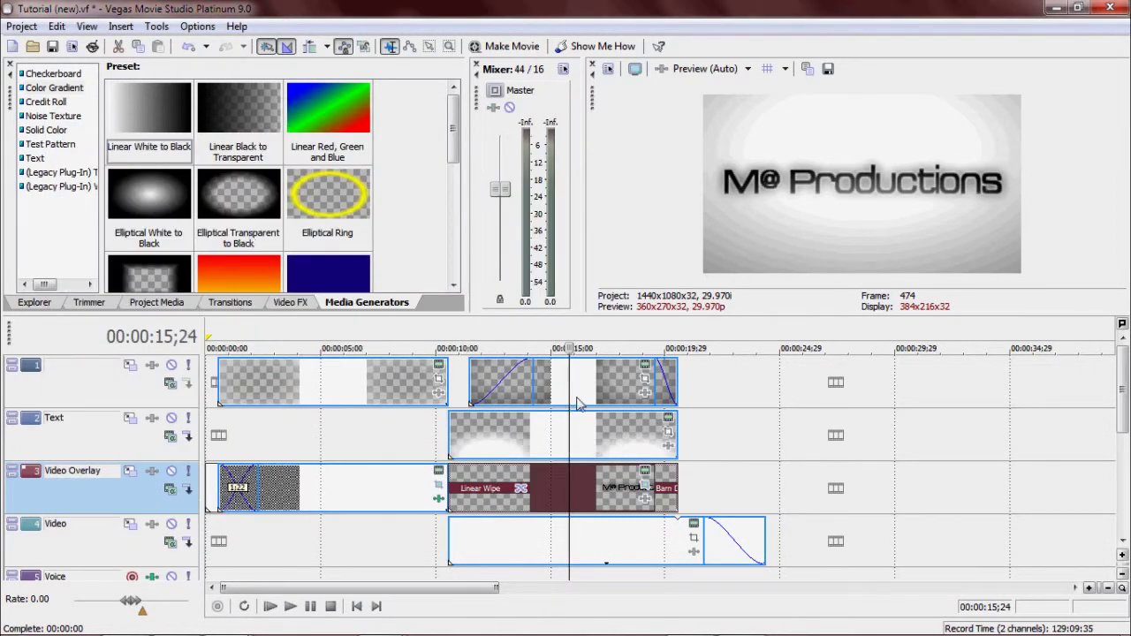
Set the Text clip gradient's bottom control point Y to 1 and check the 00:00:02;00 keyframe
{"action": "left_click", "coordinate": [669, 419]}
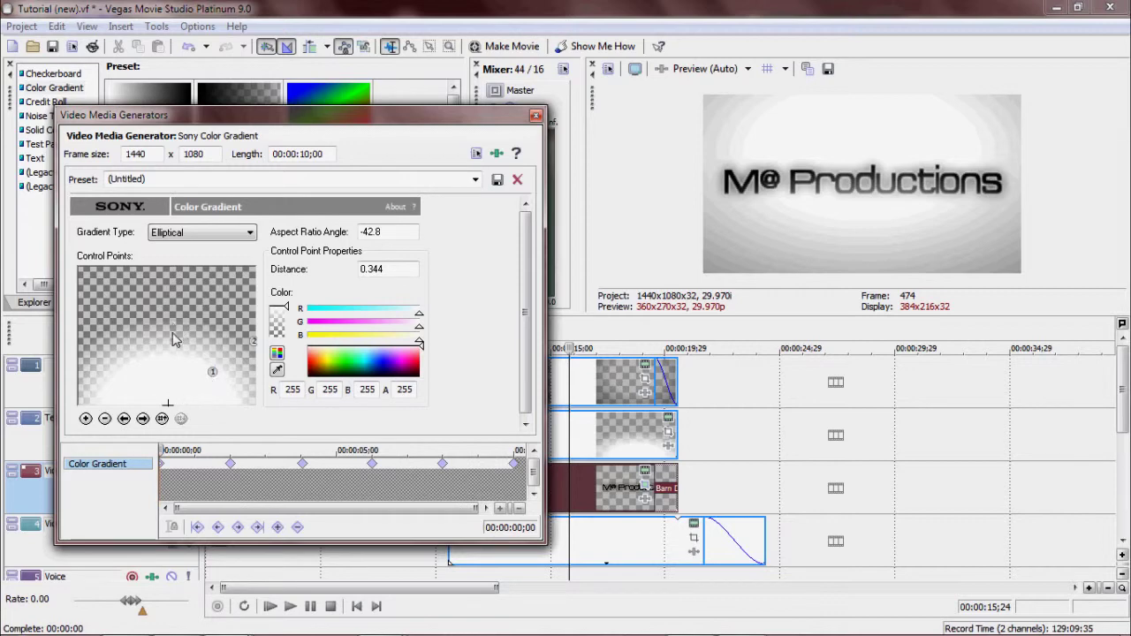
{"action": "left_click", "coordinate": [168, 402]}
{"action": "left_click_drag", "start_coordinate": [311, 269], "coordinate": [301, 273]}
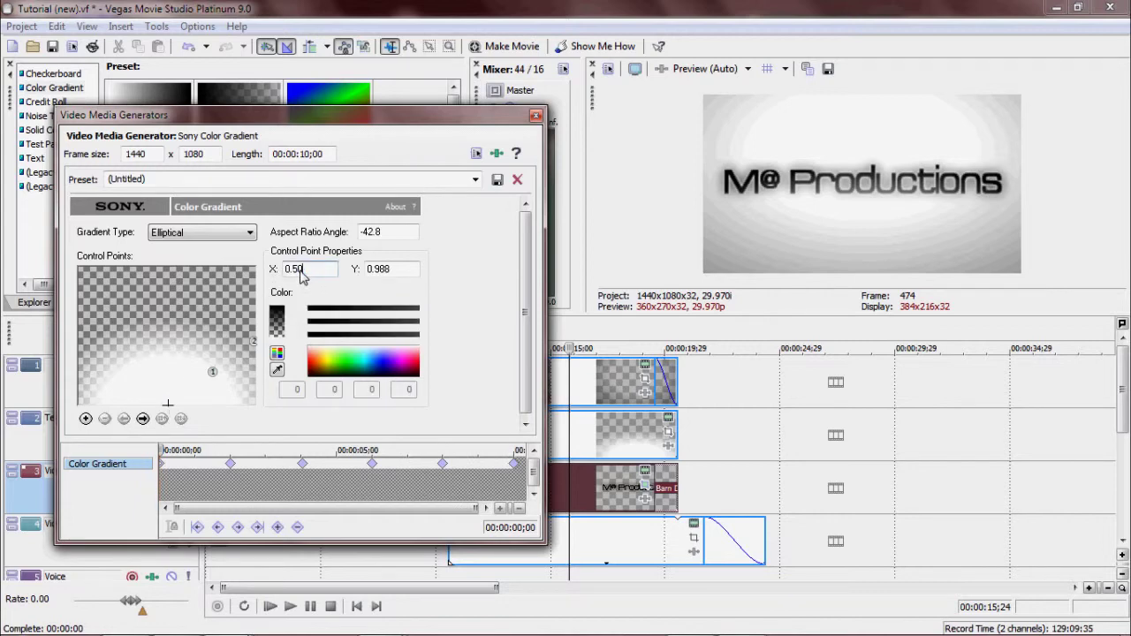
{"action": "left_click_drag", "start_coordinate": [400, 269], "coordinate": [376, 274]}
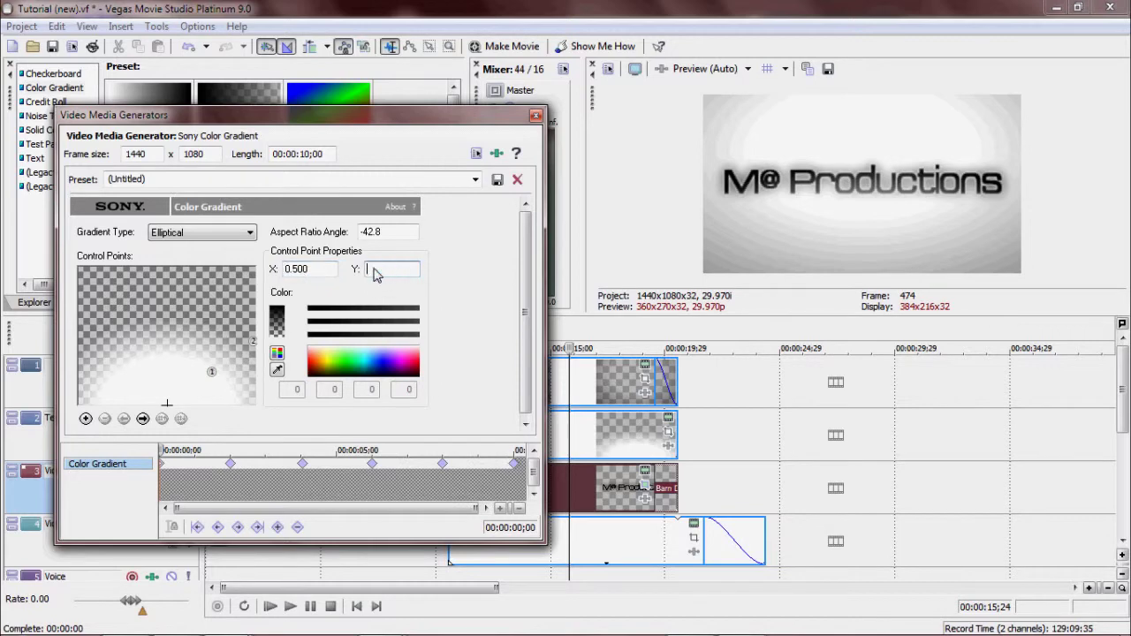
{"action": "type", "text": "1"}
{"action": "key", "text": "Return"}
{"action": "left_click", "coordinate": [230, 464]}
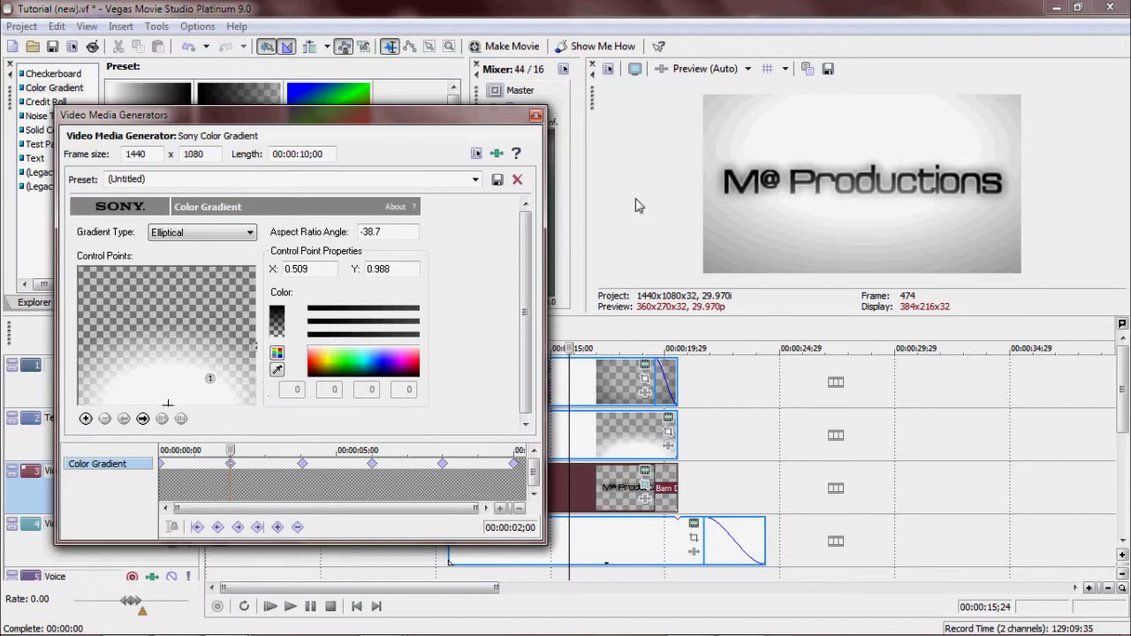
{"action": "left_click", "coordinate": [536, 116]}
{"action": "left_click", "coordinate": [500, 452]}
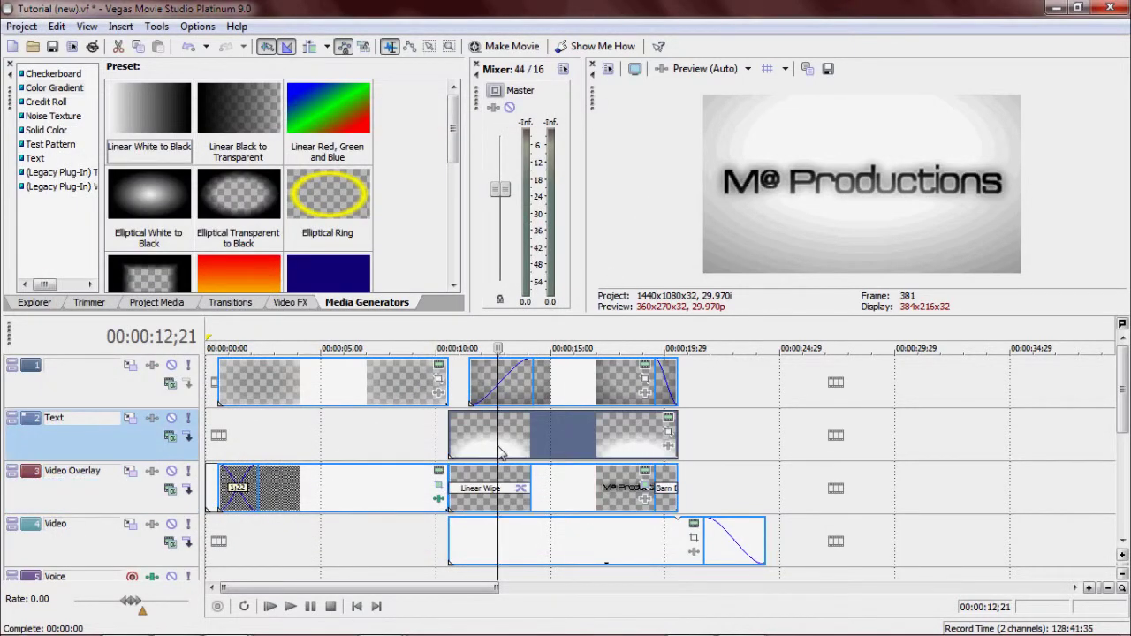
{"action": "key", "text": "space"}
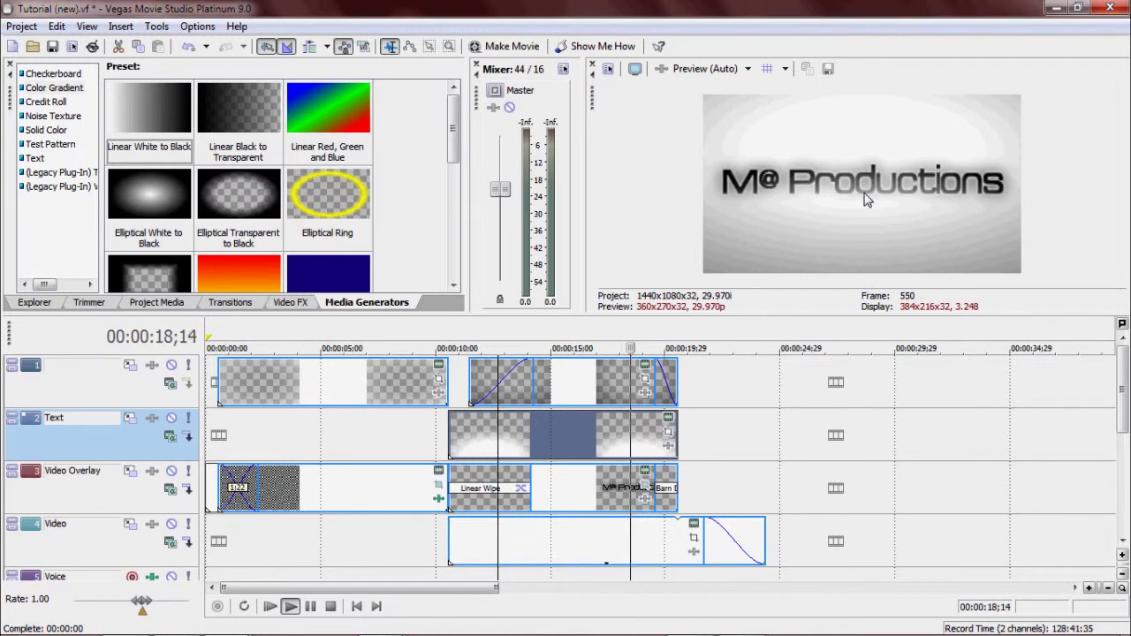
{"action": "left_click", "coordinate": [579, 486]}
{"action": "key", "text": "space"}
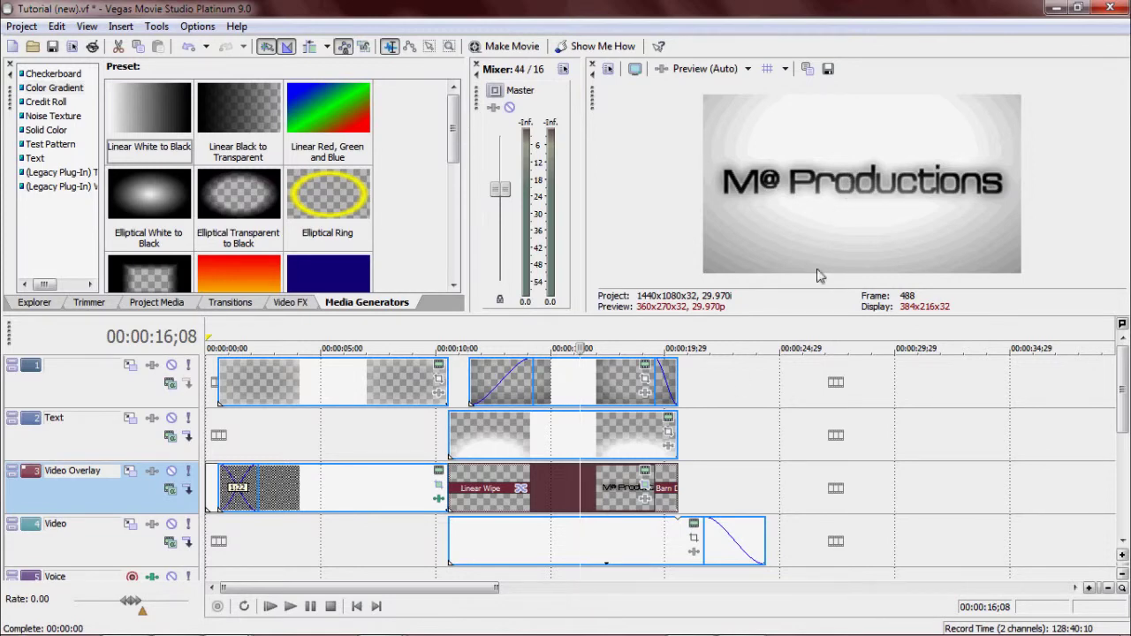
{"action": "left_click", "coordinate": [646, 472]}
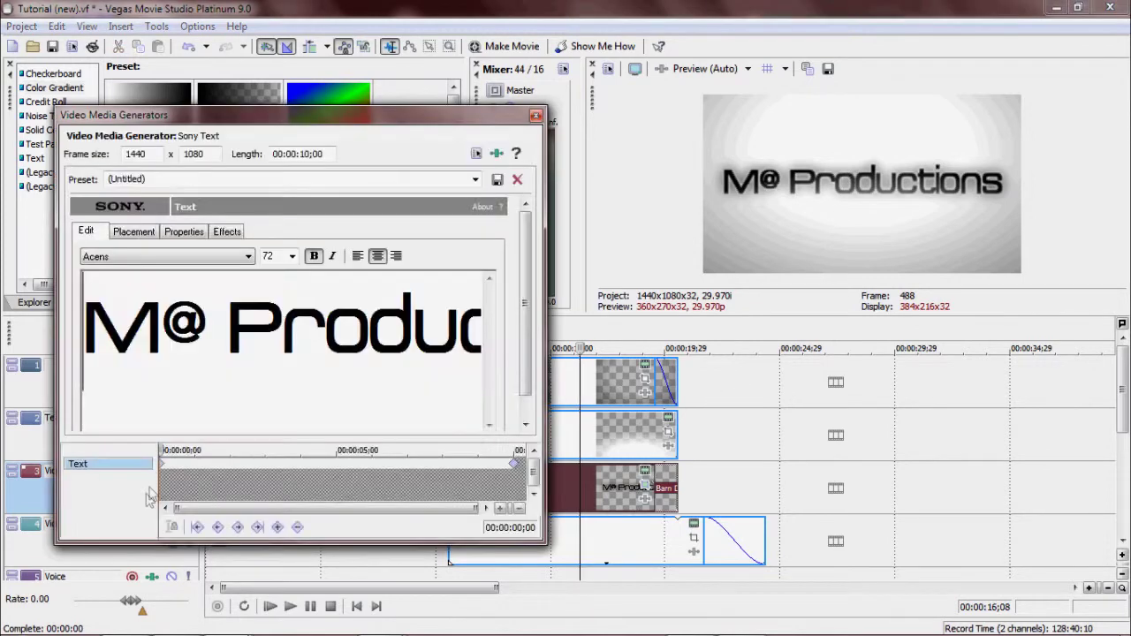
{"action": "left_click", "coordinate": [535, 116]}
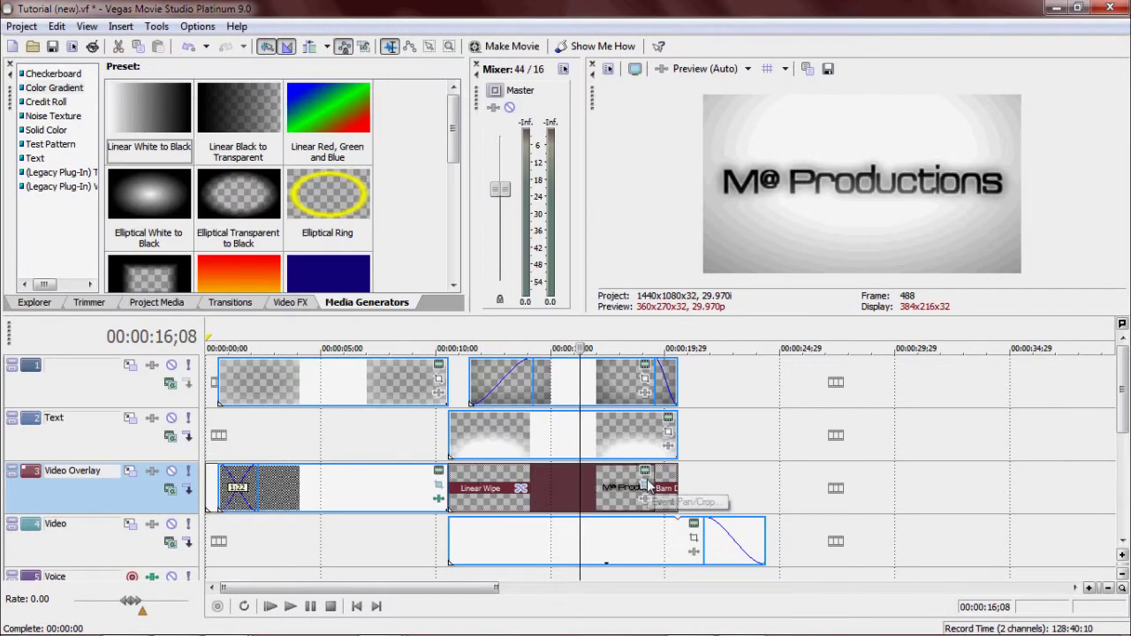
{"action": "left_click", "coordinate": [668, 417]}
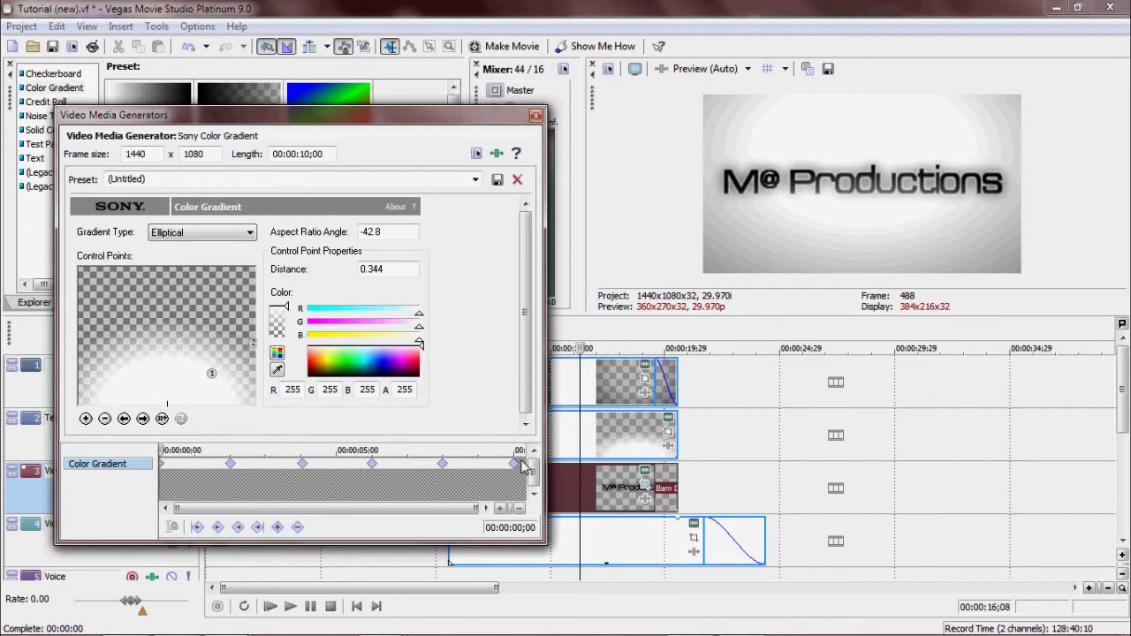
{"action": "left_click", "coordinate": [537, 116]}
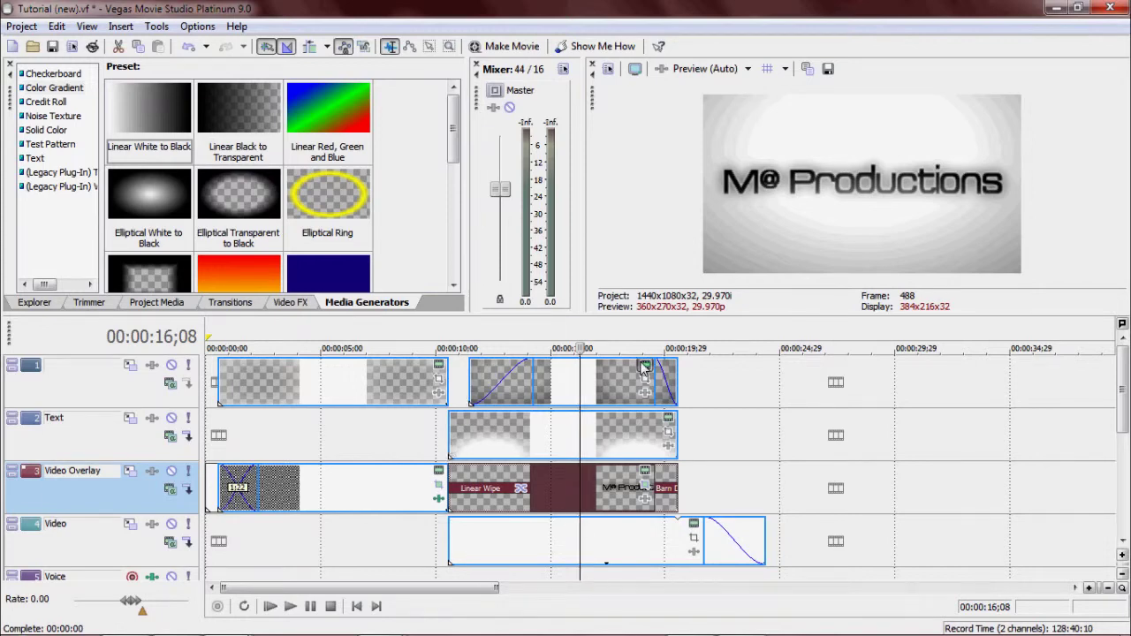
{"action": "left_click", "coordinate": [644, 368]}
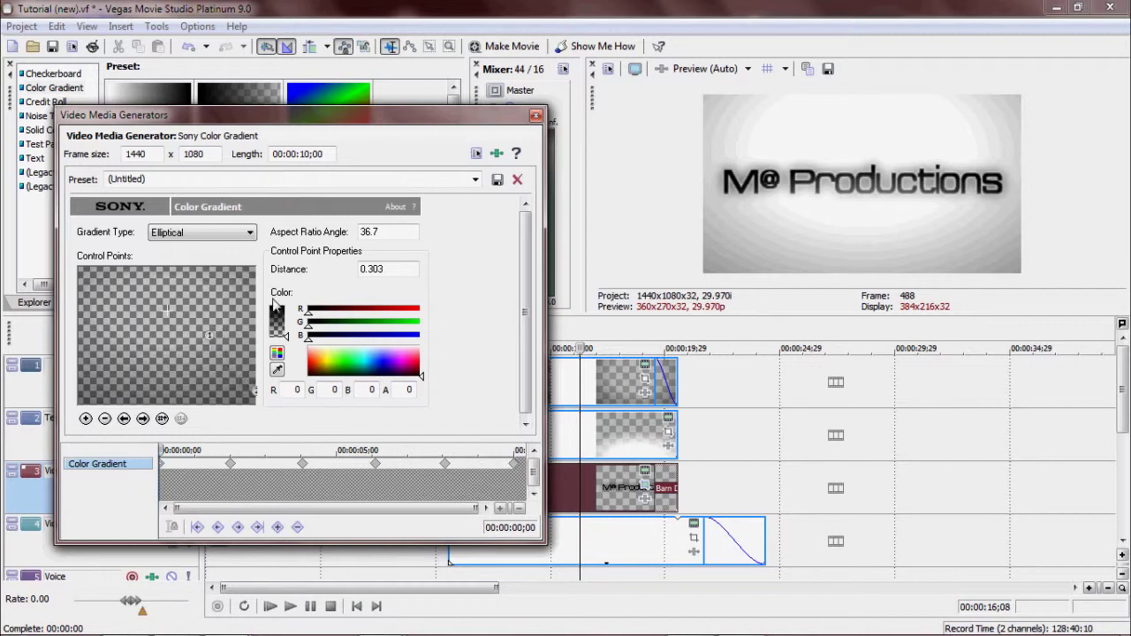
{"action": "left_click", "coordinate": [257, 394]}
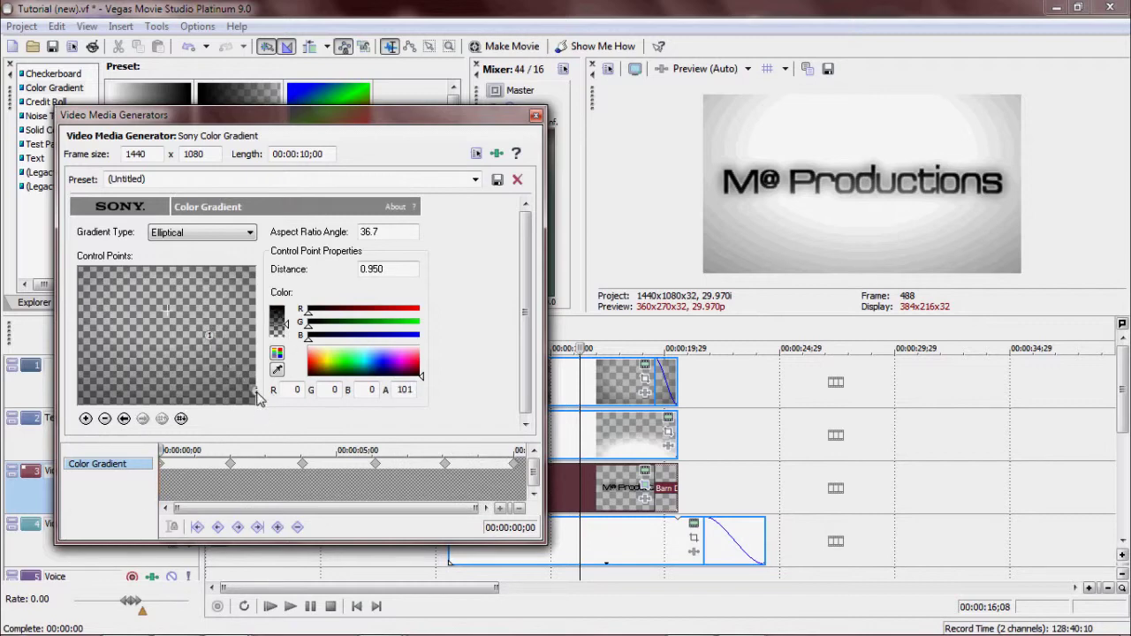
{"action": "mouse_move", "coordinate": [284, 326]}
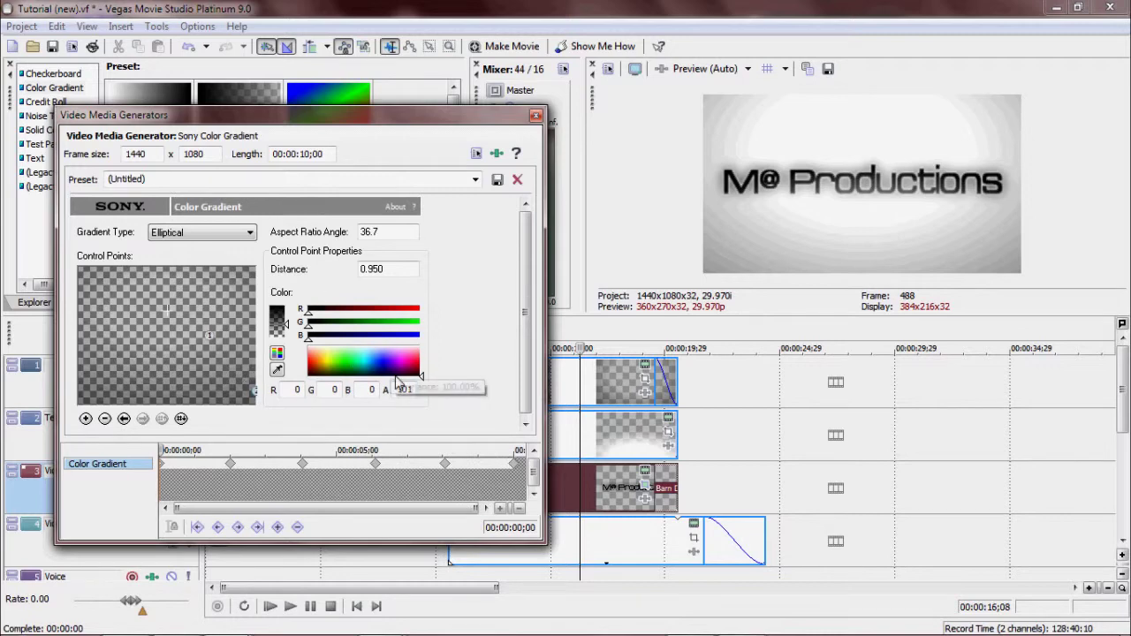
{"action": "left_click", "coordinate": [231, 466]}
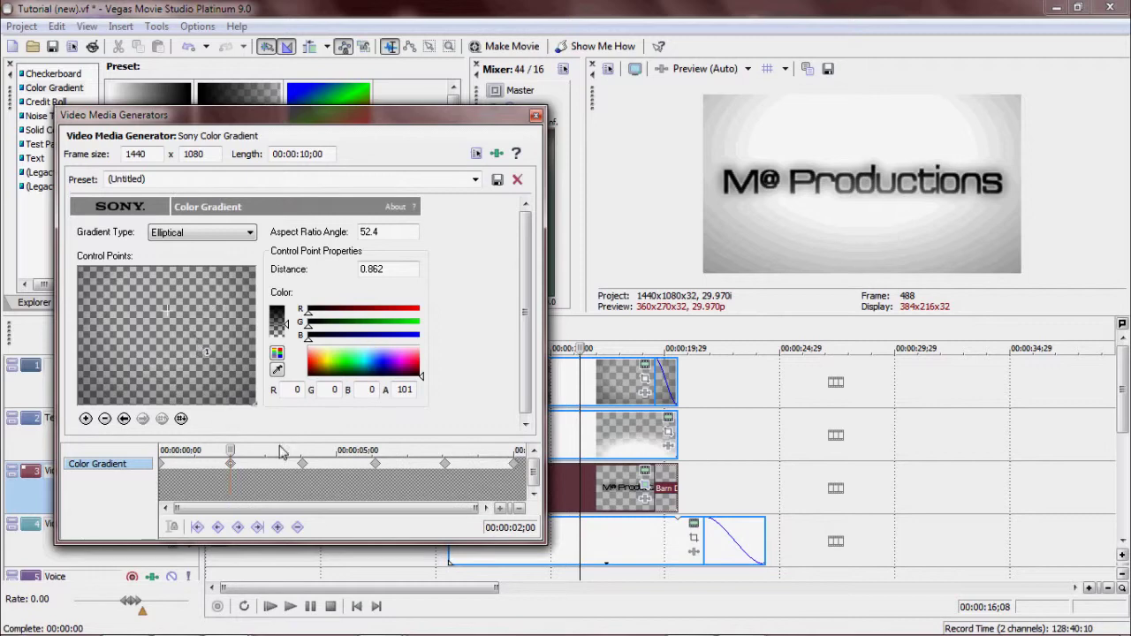
{"action": "left_click", "coordinate": [166, 468]}
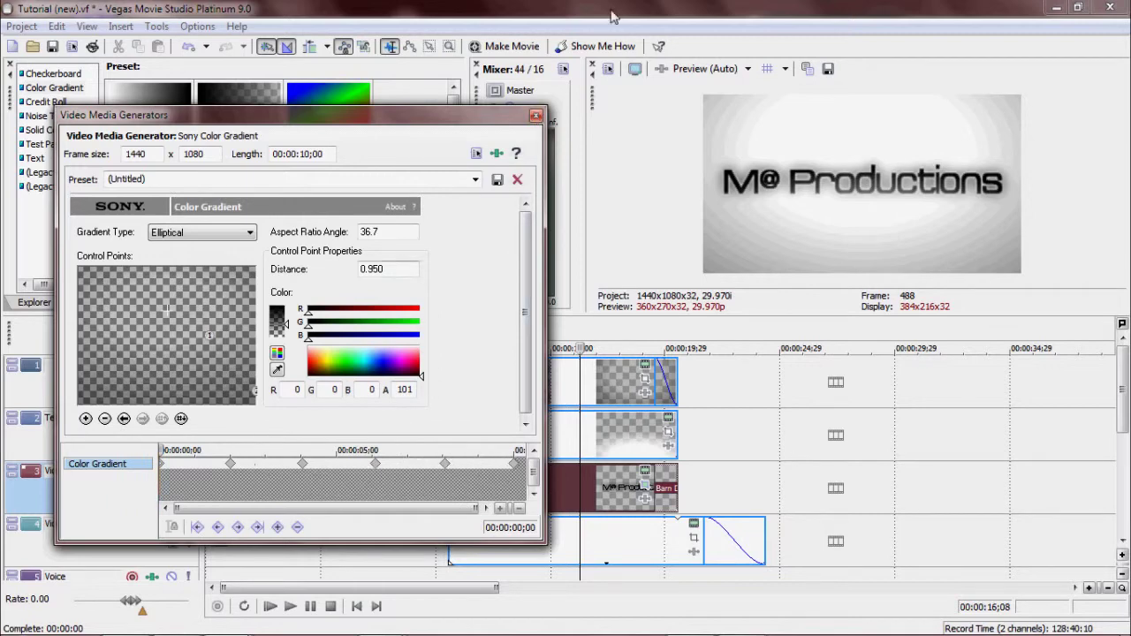
{"action": "left_click", "coordinate": [536, 117]}
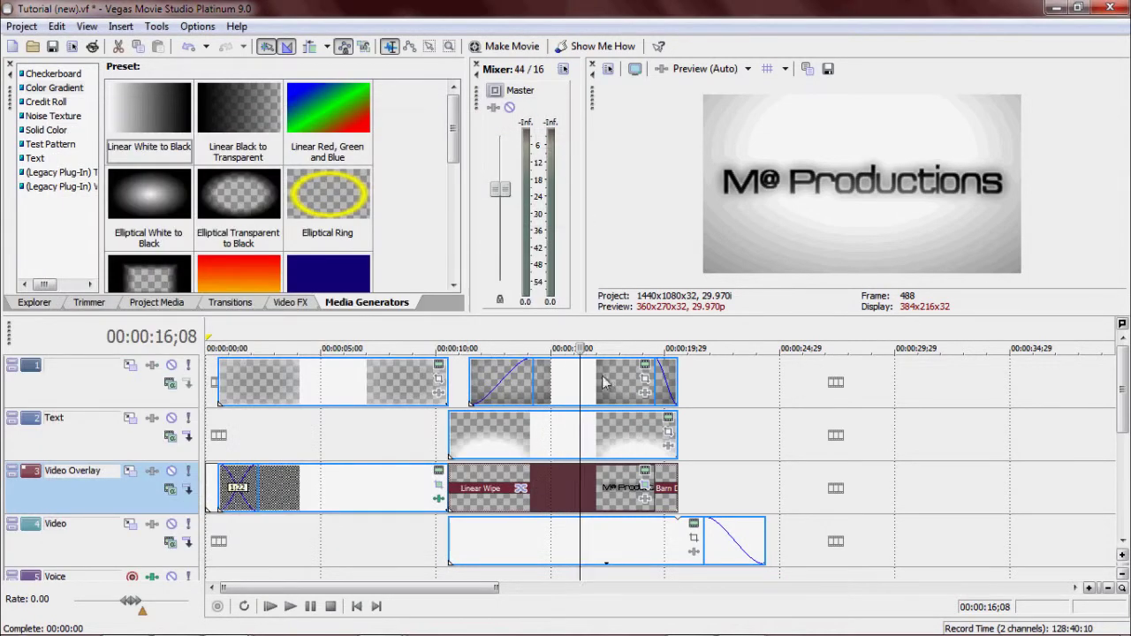
Shift the selected events later and move the Video track event onto the Video Overlay track
{"action": "left_click", "coordinate": [551, 541]}
{"action": "left_click_drag", "start_coordinate": [502, 535], "coordinate": [554, 566]}
{"action": "left_click_drag", "start_coordinate": [400, 504], "coordinate": [392, 498]}
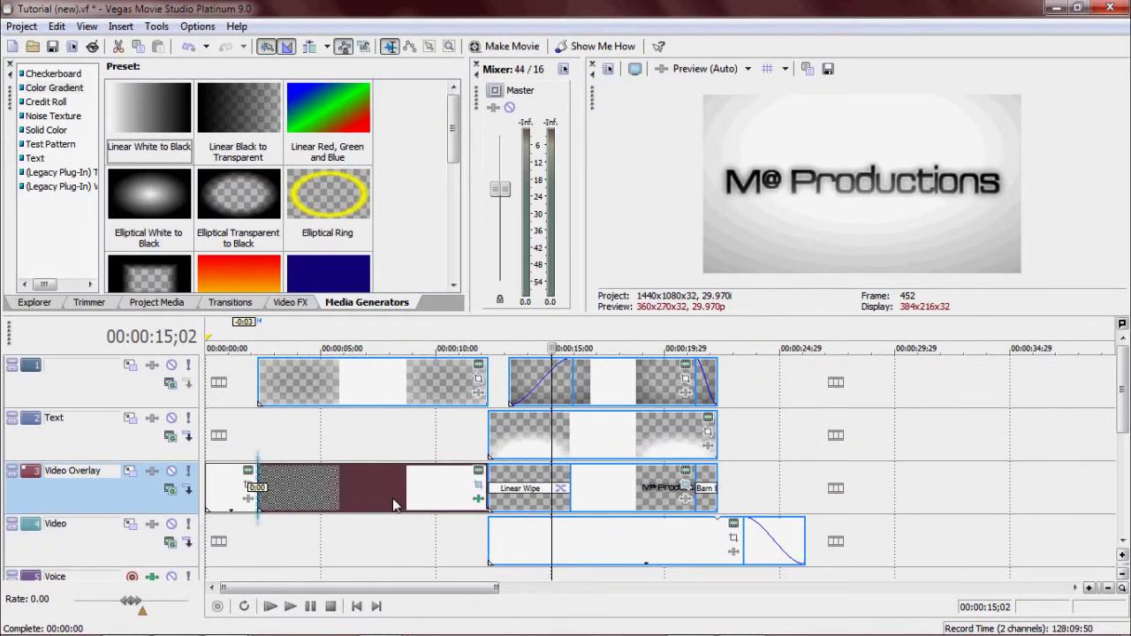
{"action": "left_click", "coordinate": [596, 547]}
{"action": "left_click_drag", "start_coordinate": [597, 548], "coordinate": [907, 520]}
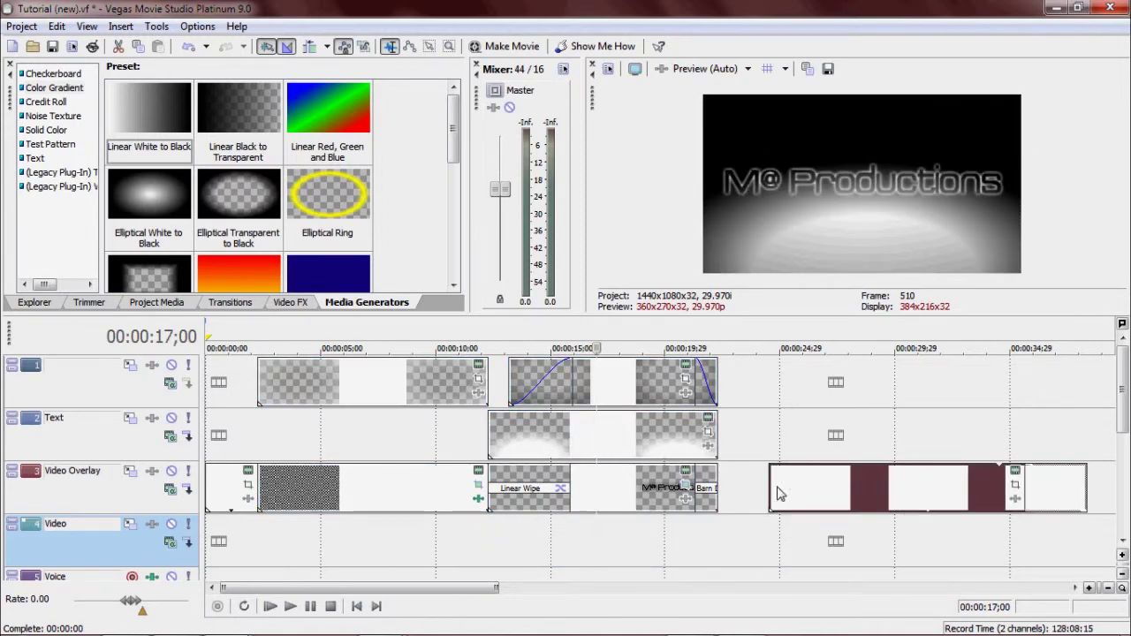
{"action": "scroll", "coordinate": [759, 469], "scroll_direction": "down", "scroll_amount": 2}
{"action": "left_click_drag", "start_coordinate": [623, 607], "coordinate": [518, 500]}
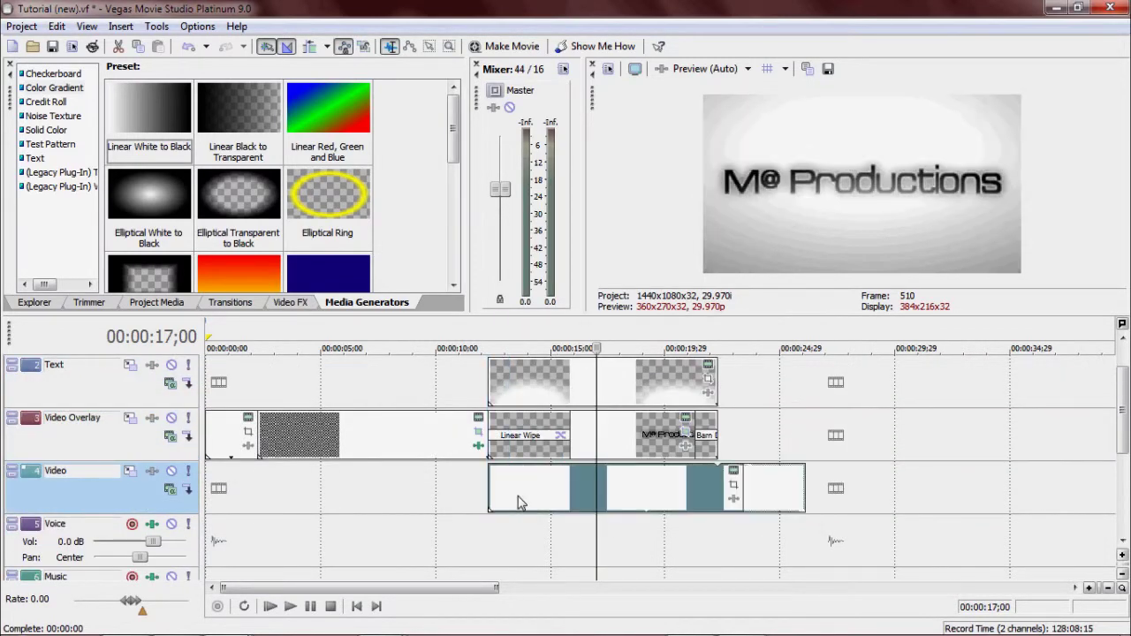
{"action": "scroll", "coordinate": [1119, 382], "scroll_direction": "up", "scroll_amount": 1}
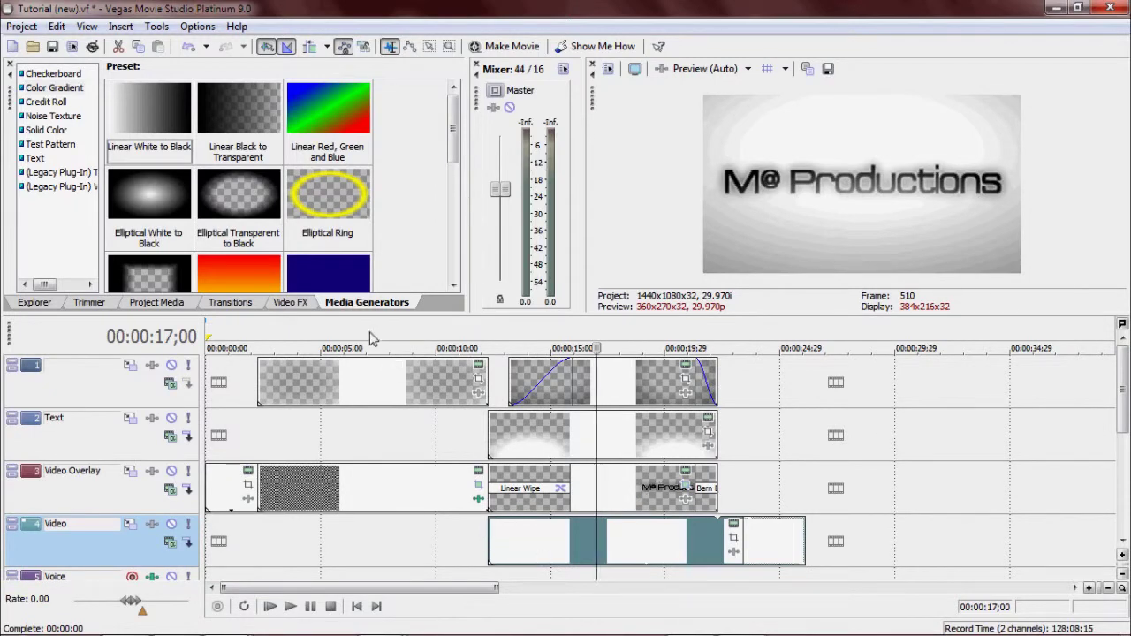
Show the Solid Color presets, adjust the Video event's fade, and list the Linear Wipe transitions
{"action": "left_click", "coordinate": [53, 130]}
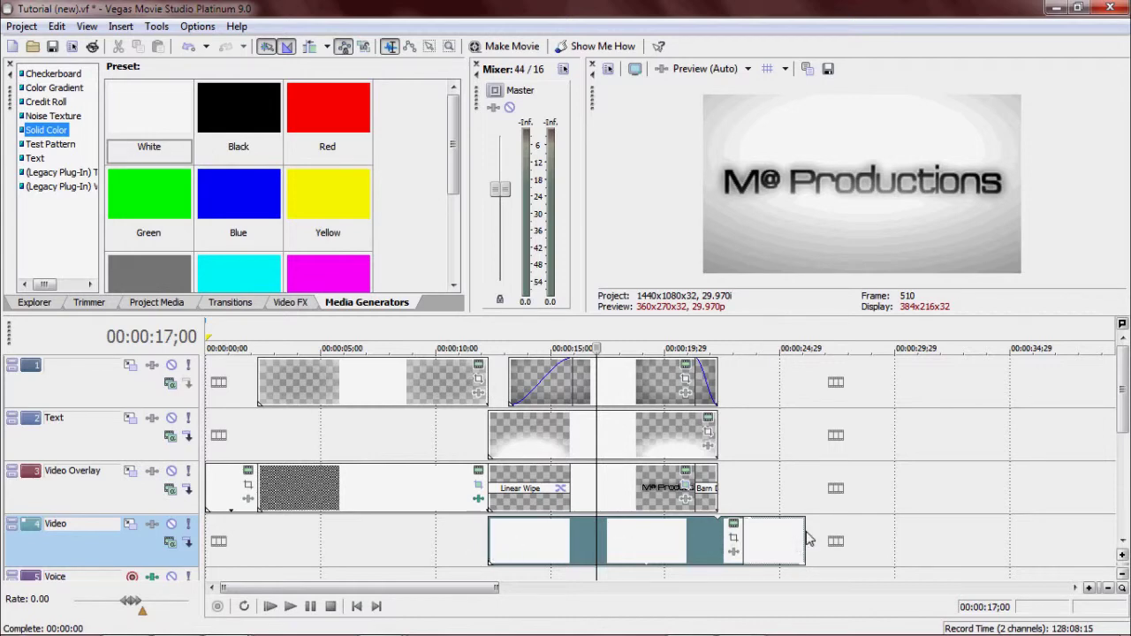
{"action": "left_click_drag", "start_coordinate": [802, 524], "coordinate": [747, 530]}
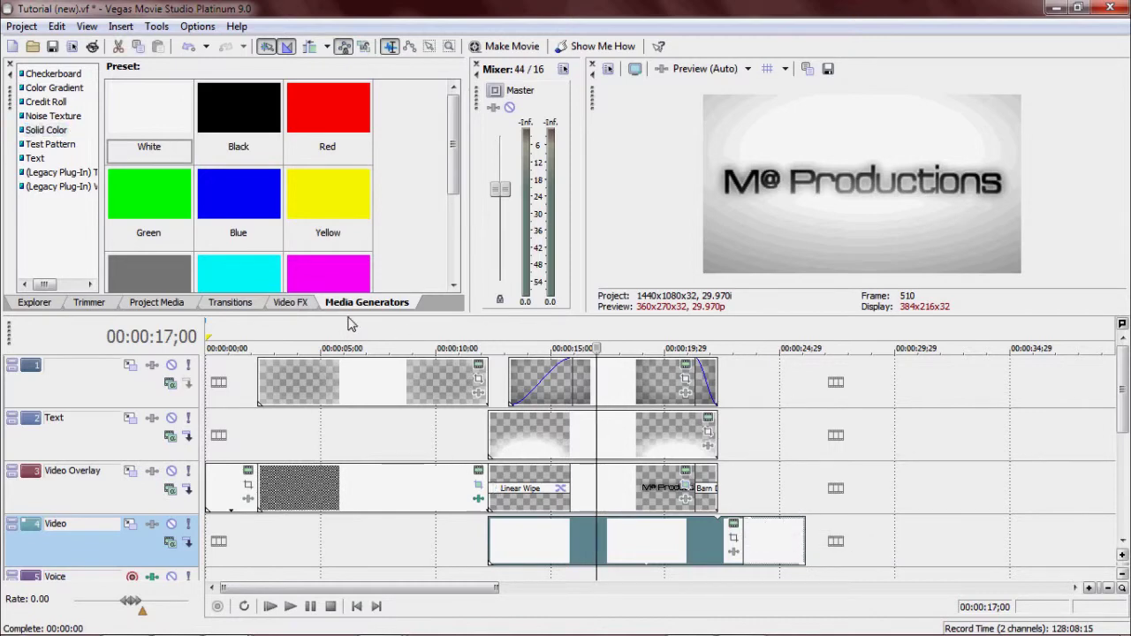
{"action": "left_click", "coordinate": [231, 302]}
{"action": "left_click", "coordinate": [53, 213]}
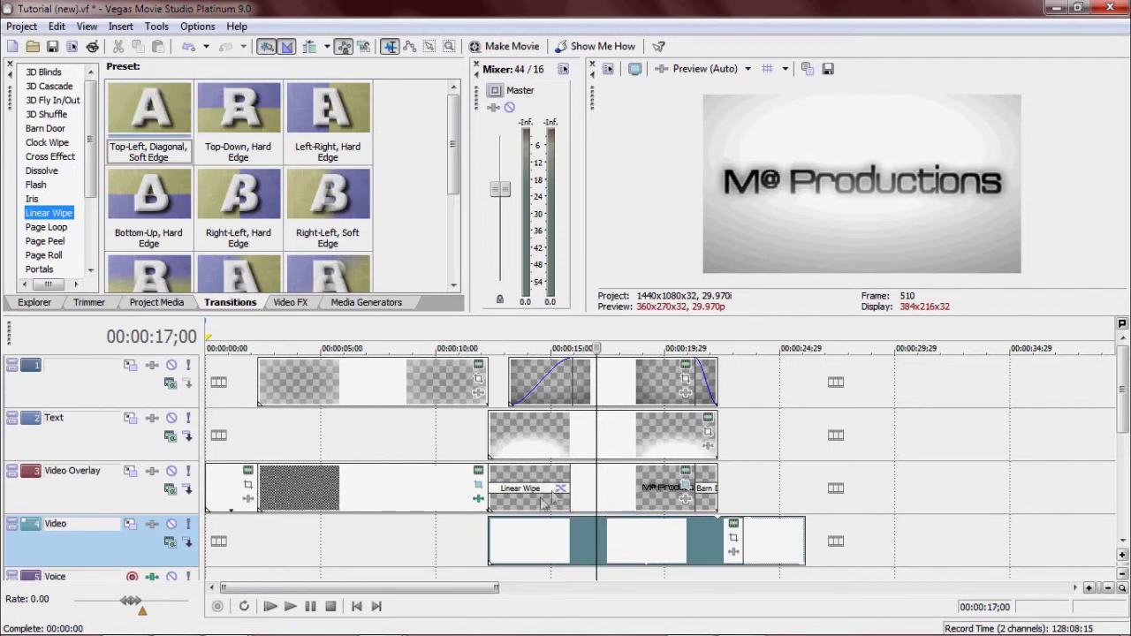
{"action": "left_click", "coordinate": [561, 487]}
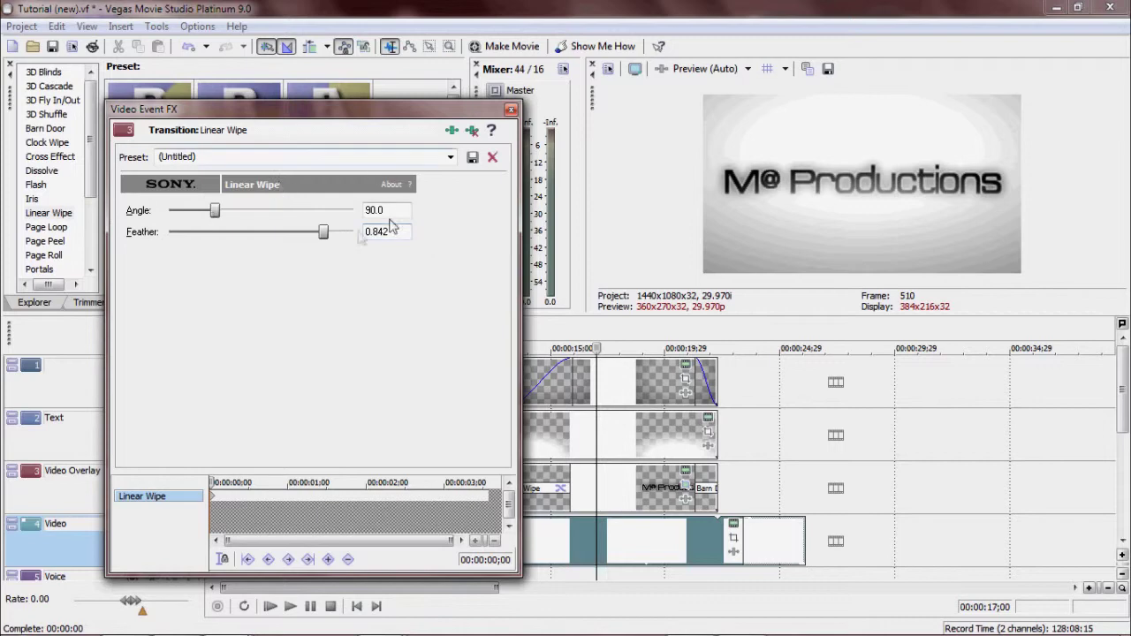
{"action": "left_click", "coordinate": [511, 110]}
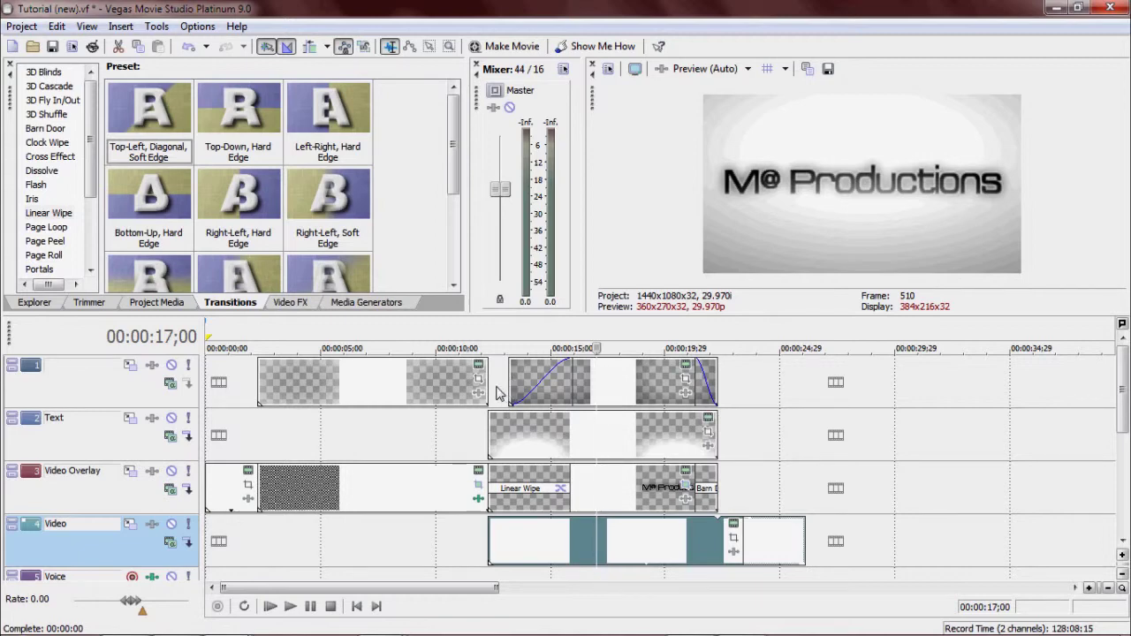
Extend the top-track overlay event to start earlier and preview the intro
{"action": "left_click", "coordinate": [585, 377]}
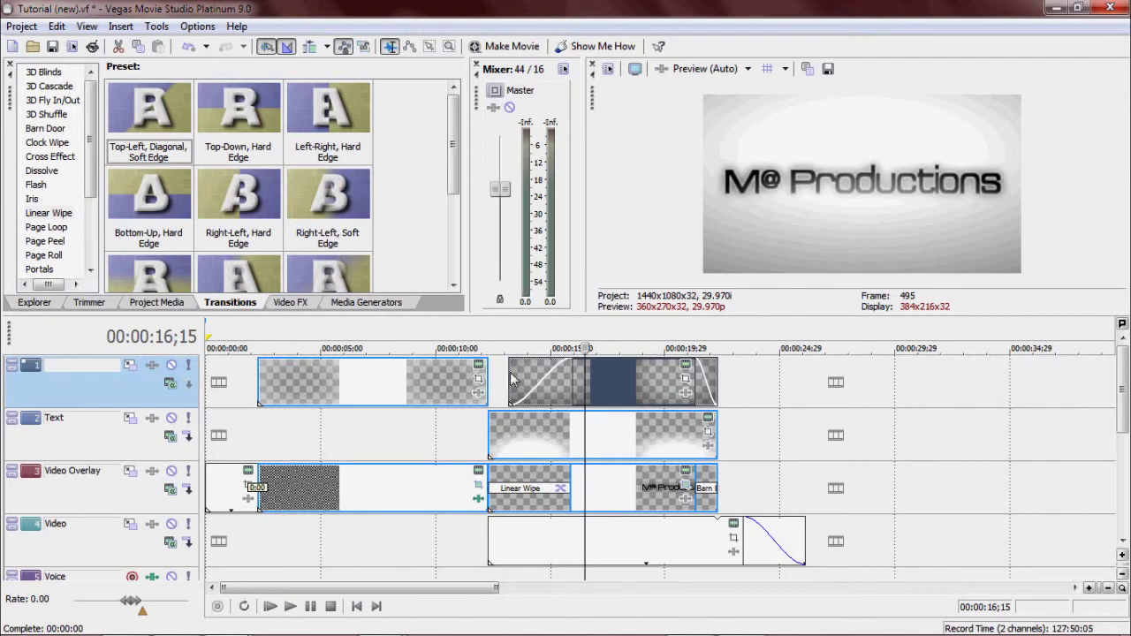
{"action": "left_click_drag", "start_coordinate": [511, 380], "coordinate": [492, 389]}
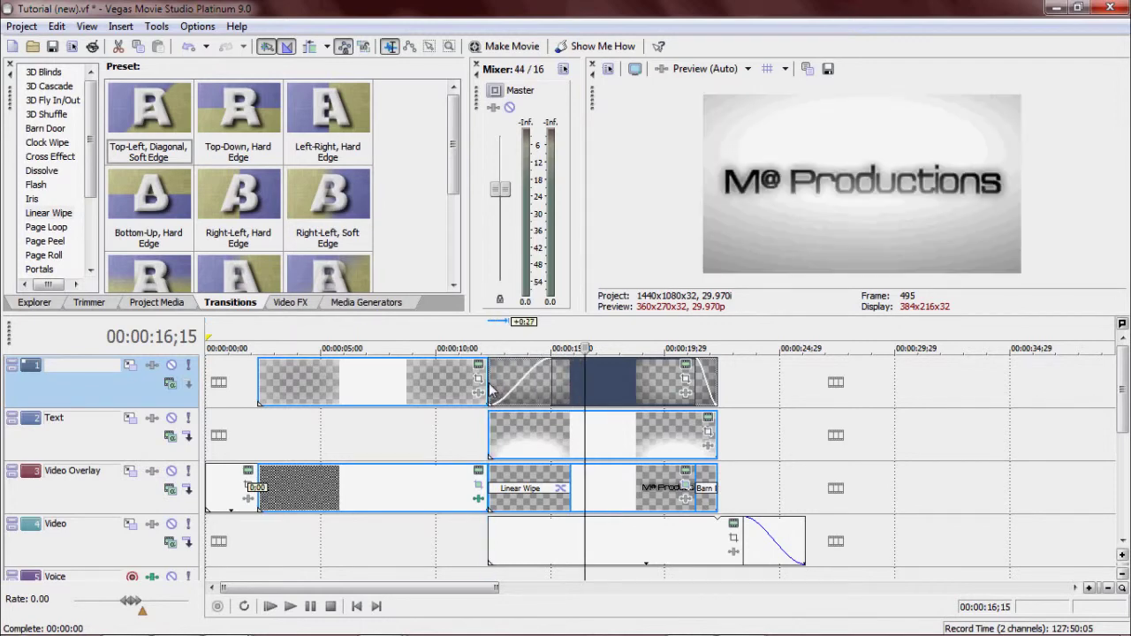
{"action": "left_click", "coordinate": [484, 424]}
{"action": "key", "text": "space"}
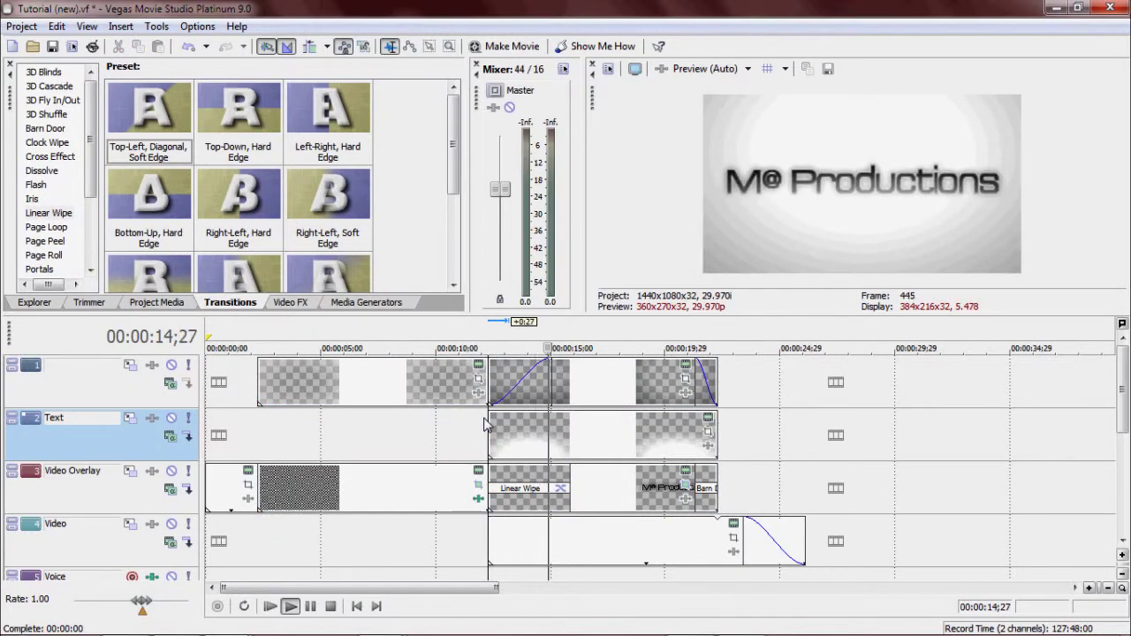
{"action": "key", "text": "space"}
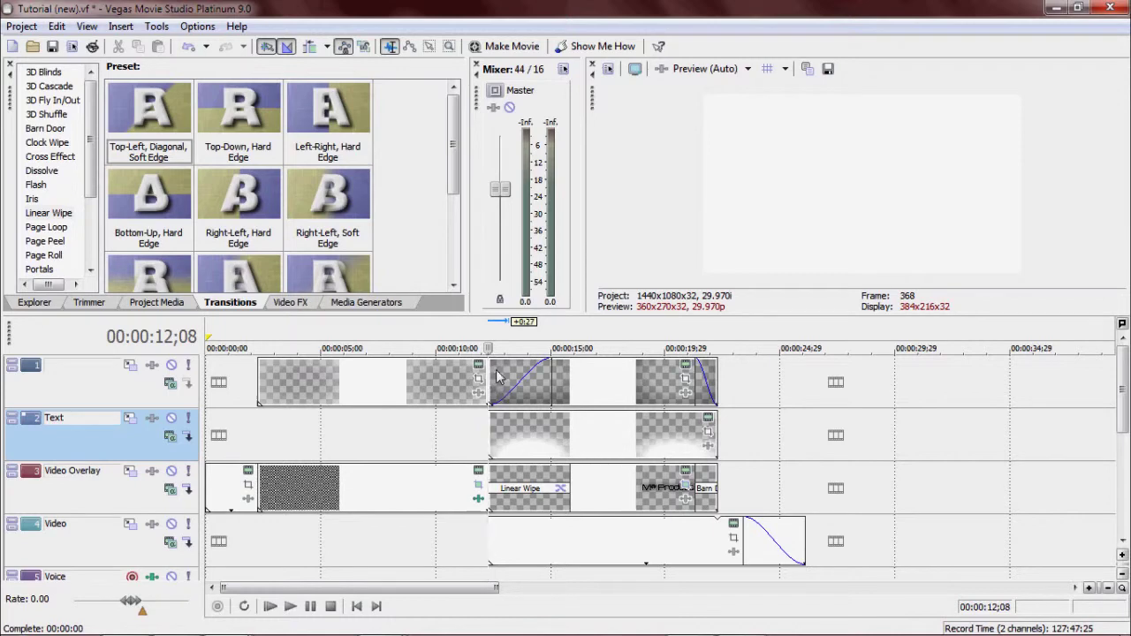
Lengthen the top-track event's fade-in to 00:00:02;20
{"action": "left_click", "coordinate": [497, 377]}
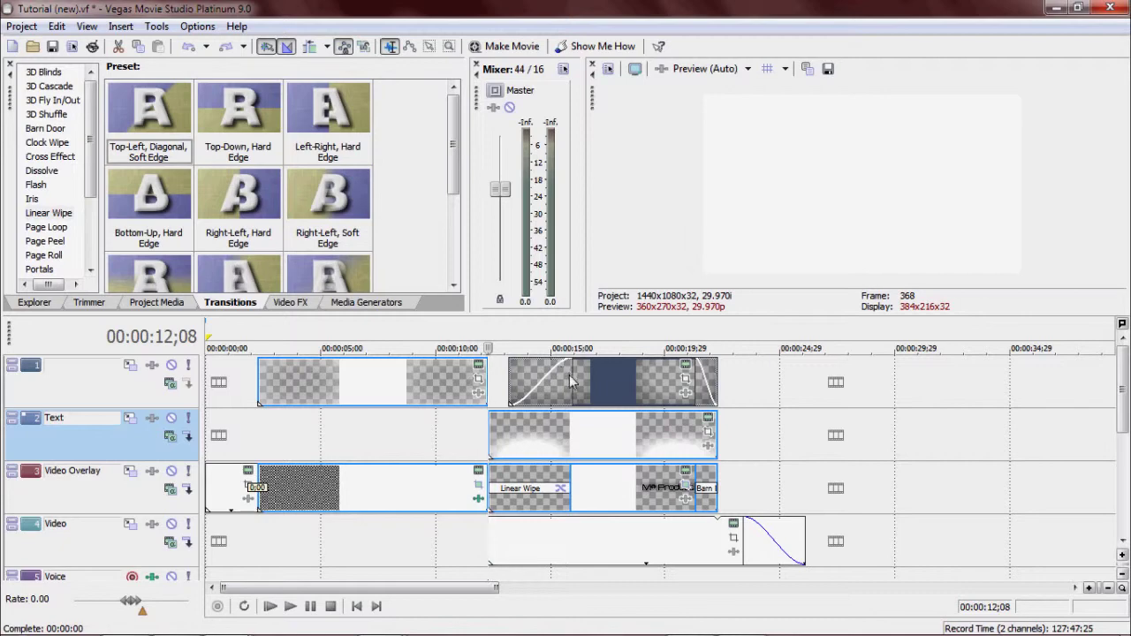
{"action": "left_click", "coordinate": [570, 479]}
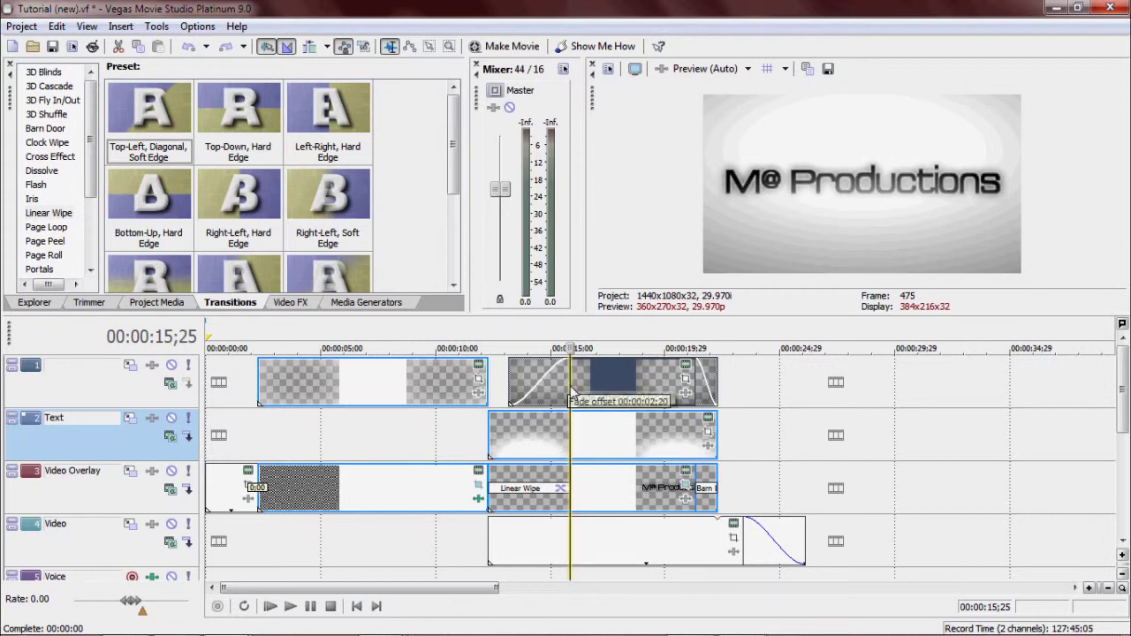
{"action": "left_click", "coordinate": [544, 388]}
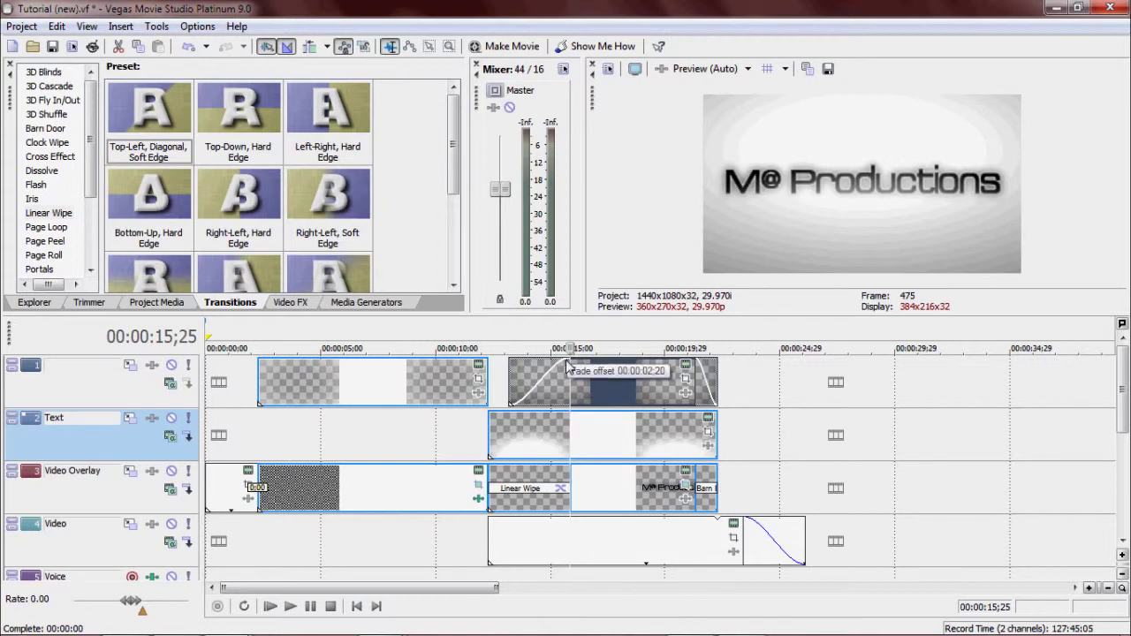
{"action": "left_click_drag", "start_coordinate": [567, 365], "coordinate": [590, 365]}
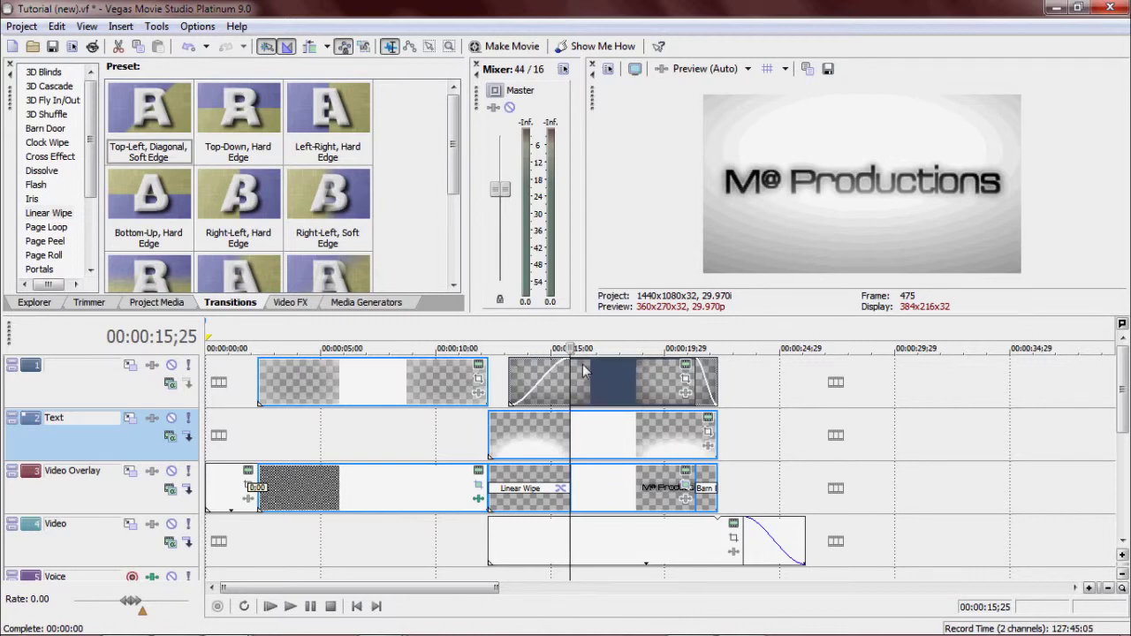
Show the Barn Door presets and open the Barn Door transition's settings at 00:00:21;08
{"action": "left_click", "coordinate": [45, 128]}
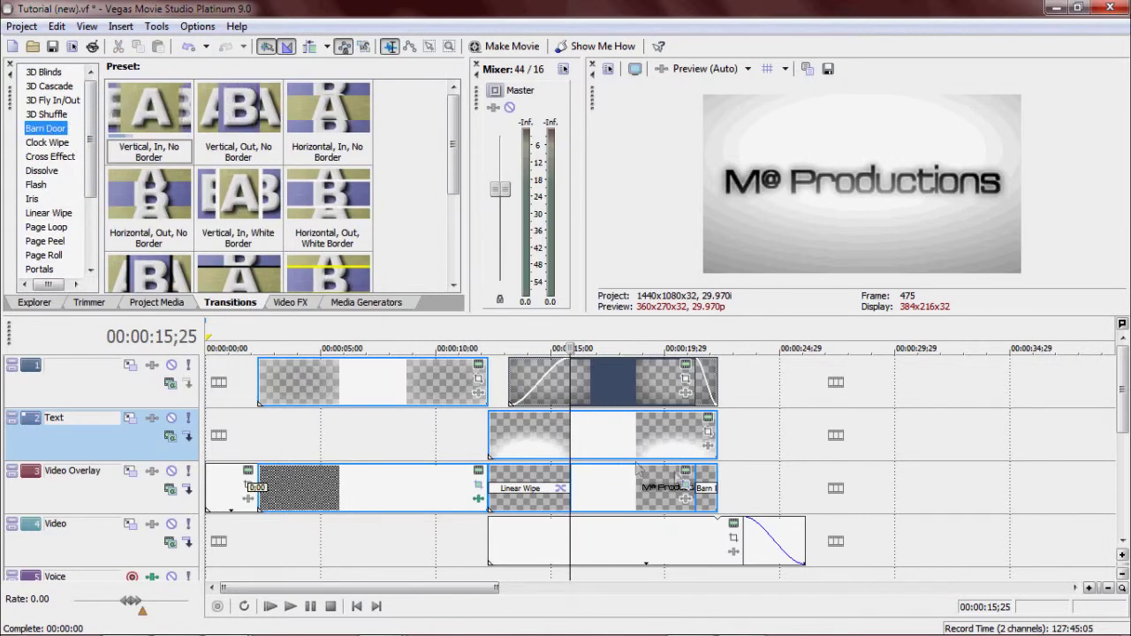
{"action": "left_click", "coordinate": [687, 469]}
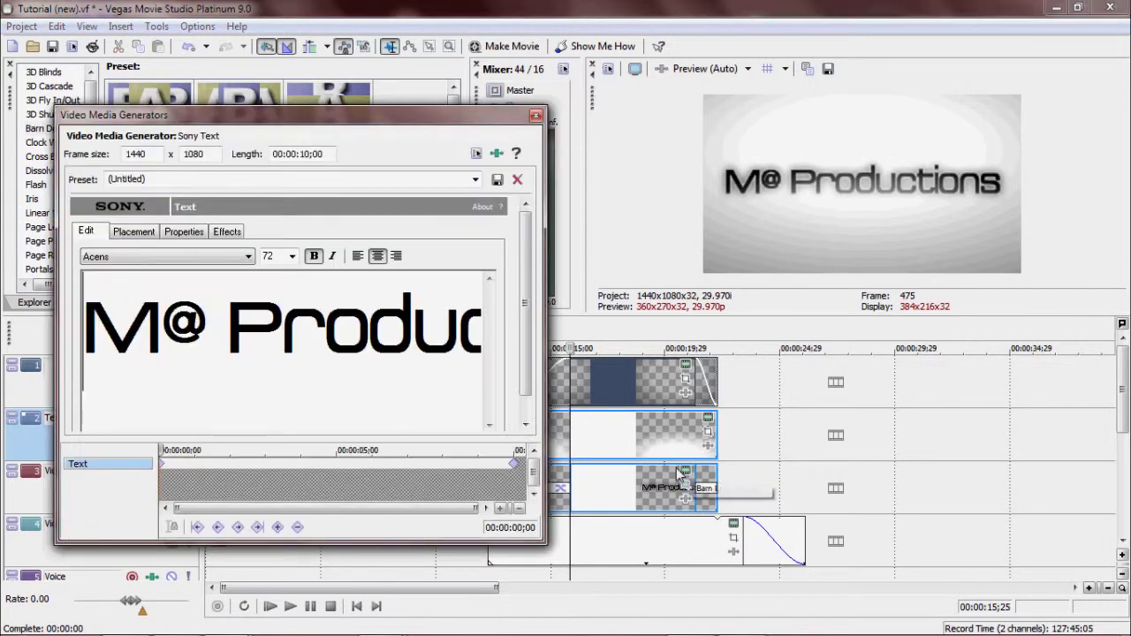
{"action": "left_click", "coordinate": [534, 116]}
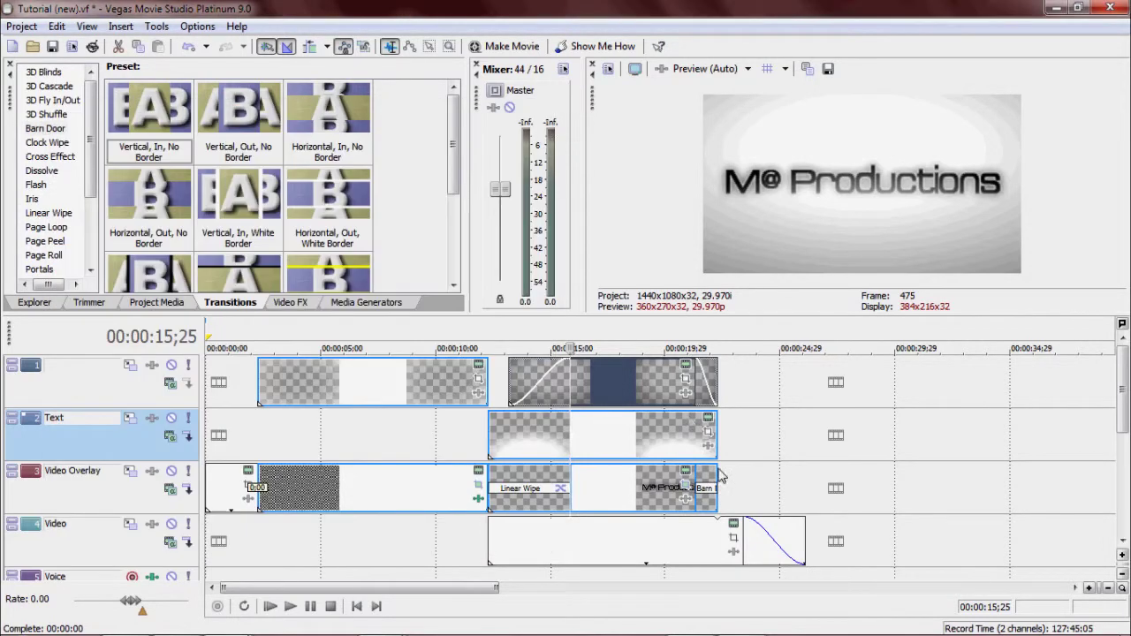
{"action": "left_click", "coordinate": [697, 493]}
{"action": "scroll", "coordinate": [697, 495], "scroll_direction": "up", "scroll_amount": 3}
{"action": "left_click", "coordinate": [688, 488]}
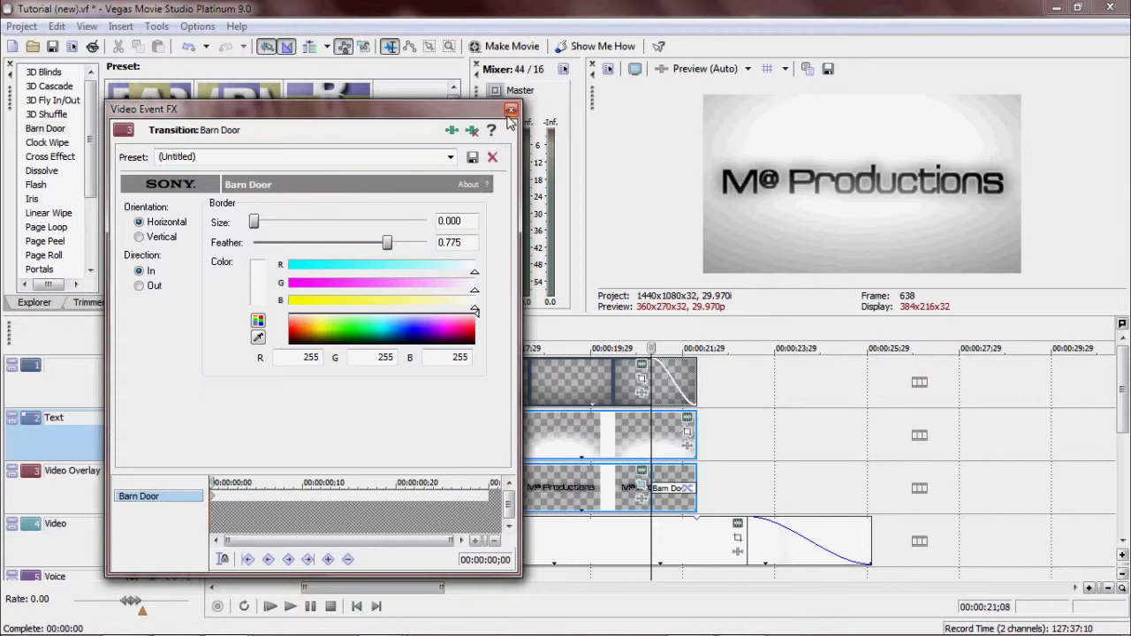
Try a black Barn Door border colour and preview the transition
{"action": "left_click_drag", "start_coordinate": [475, 312], "coordinate": [476, 345]}
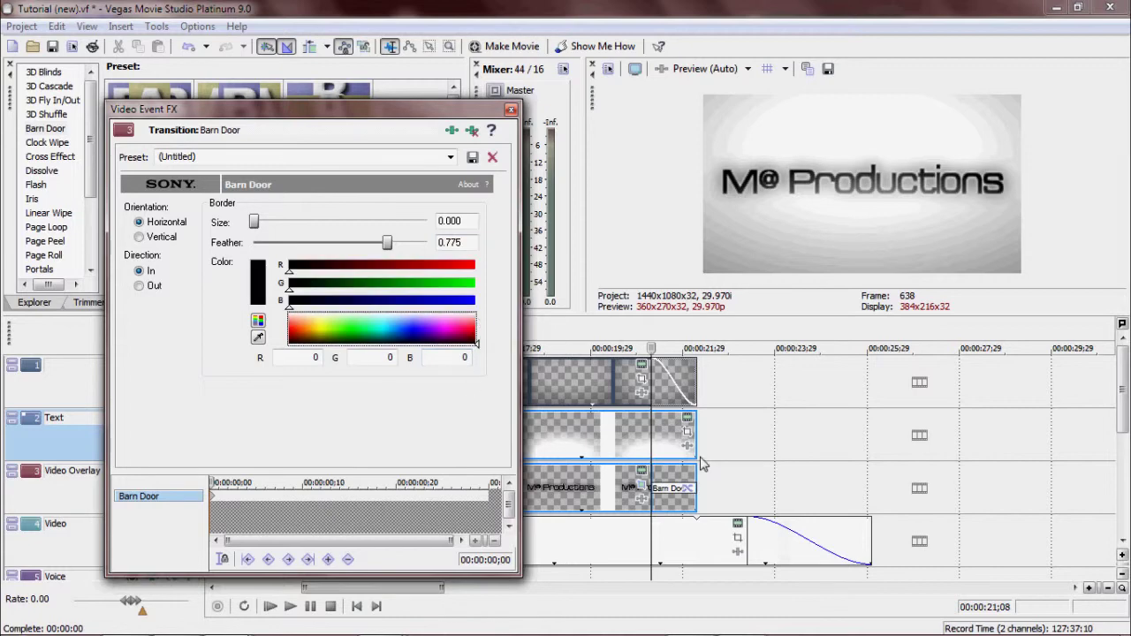
{"action": "left_click", "coordinate": [654, 477]}
{"action": "key", "text": "space"}
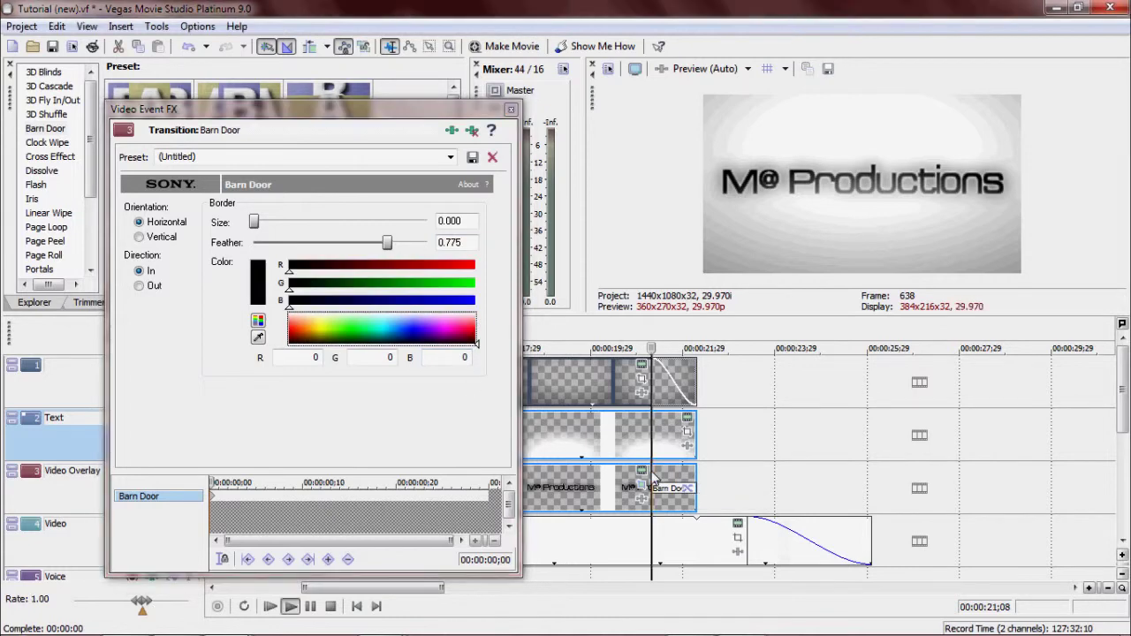
{"action": "key", "text": "space"}
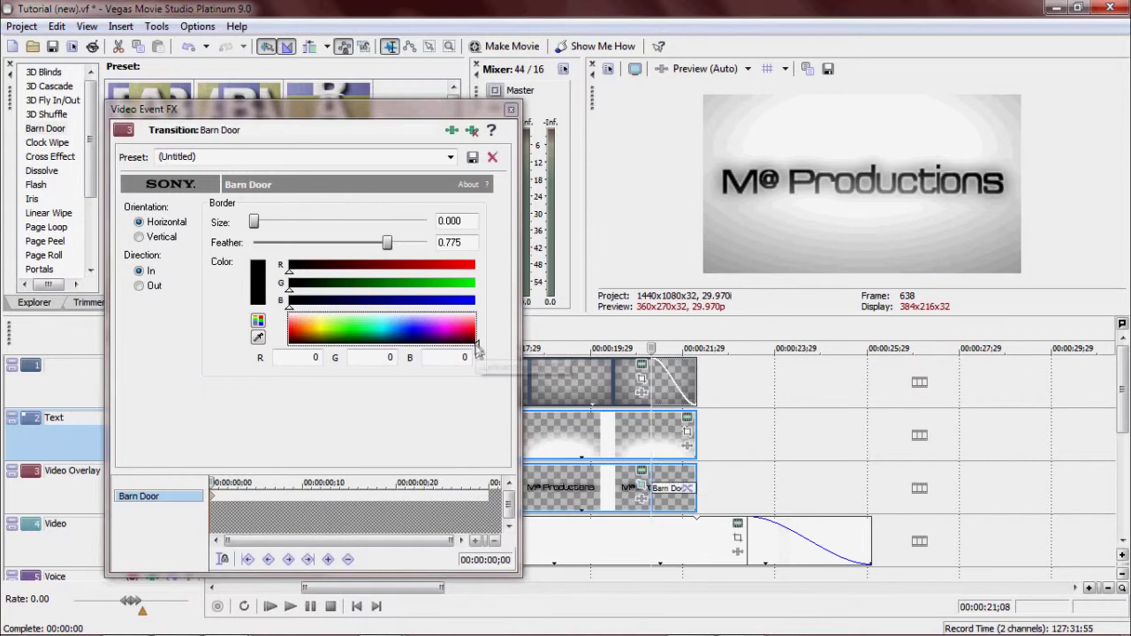
Set the Barn Door border back to white (255, 255, 255), preview, and close the settings
{"action": "left_click_drag", "start_coordinate": [477, 343], "coordinate": [483, 311]}
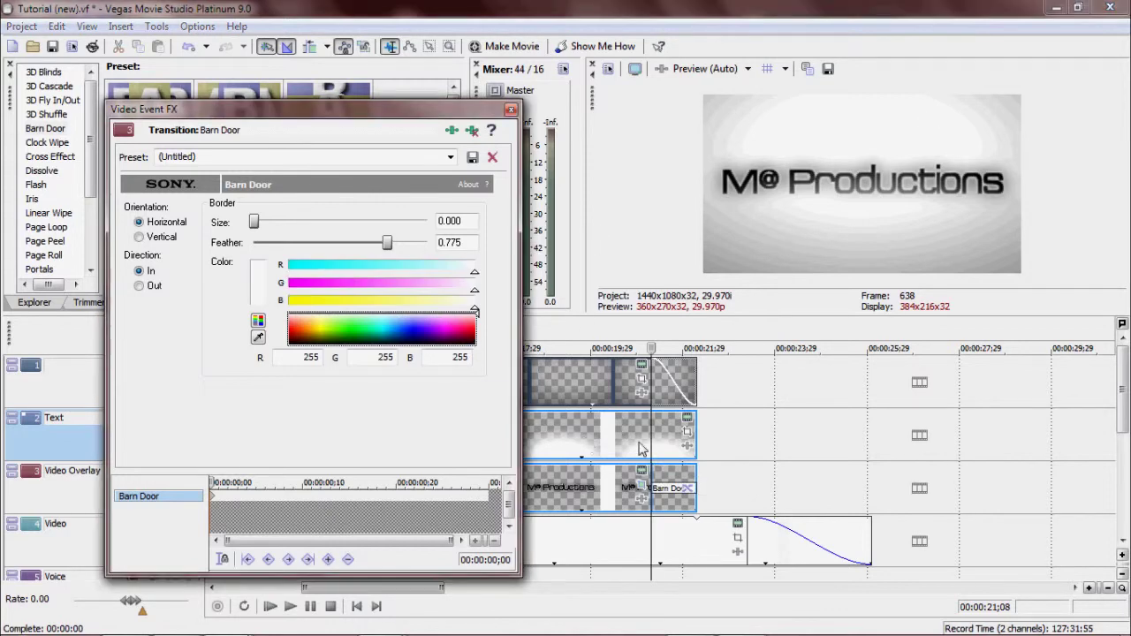
{"action": "left_click", "coordinate": [641, 448]}
{"action": "key", "text": "space"}
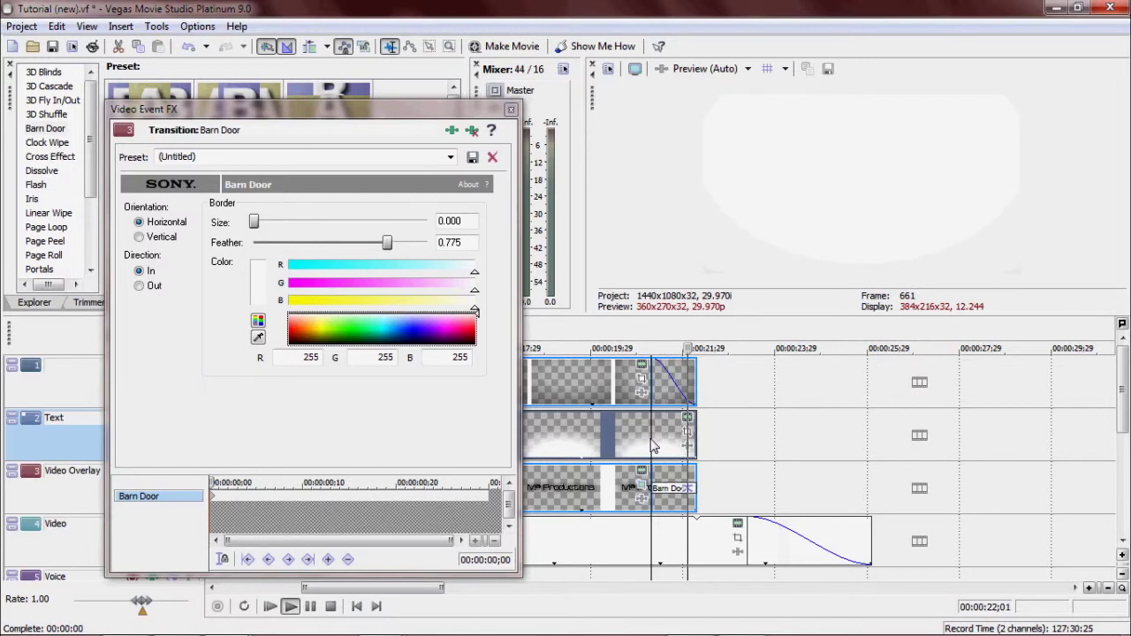
{"action": "key", "text": "space"}
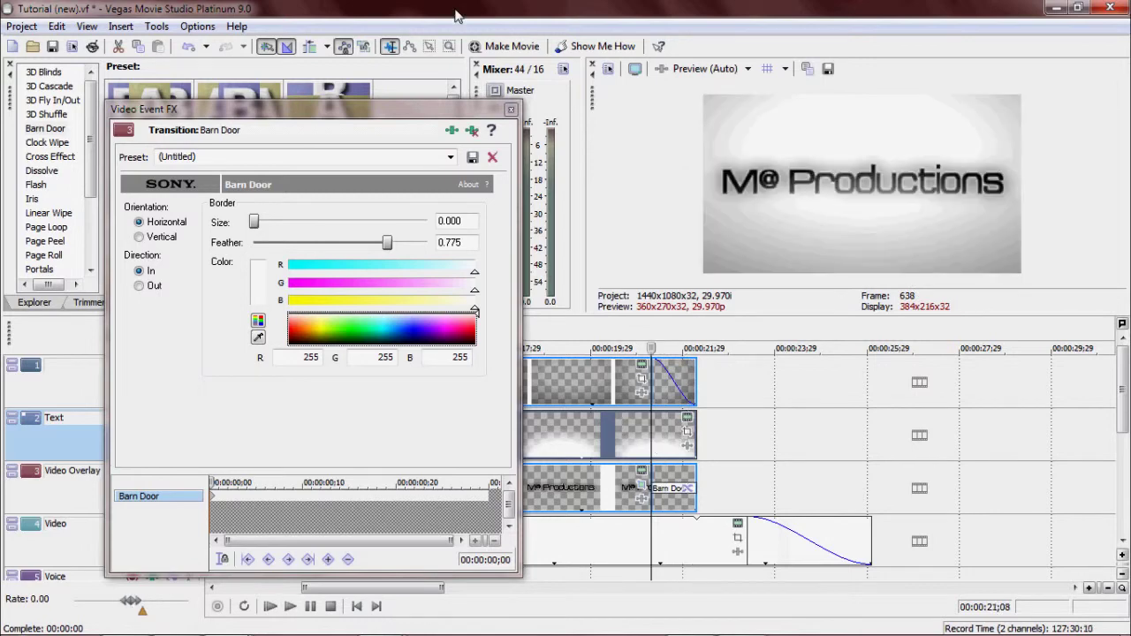
{"action": "left_click", "coordinate": [511, 110]}
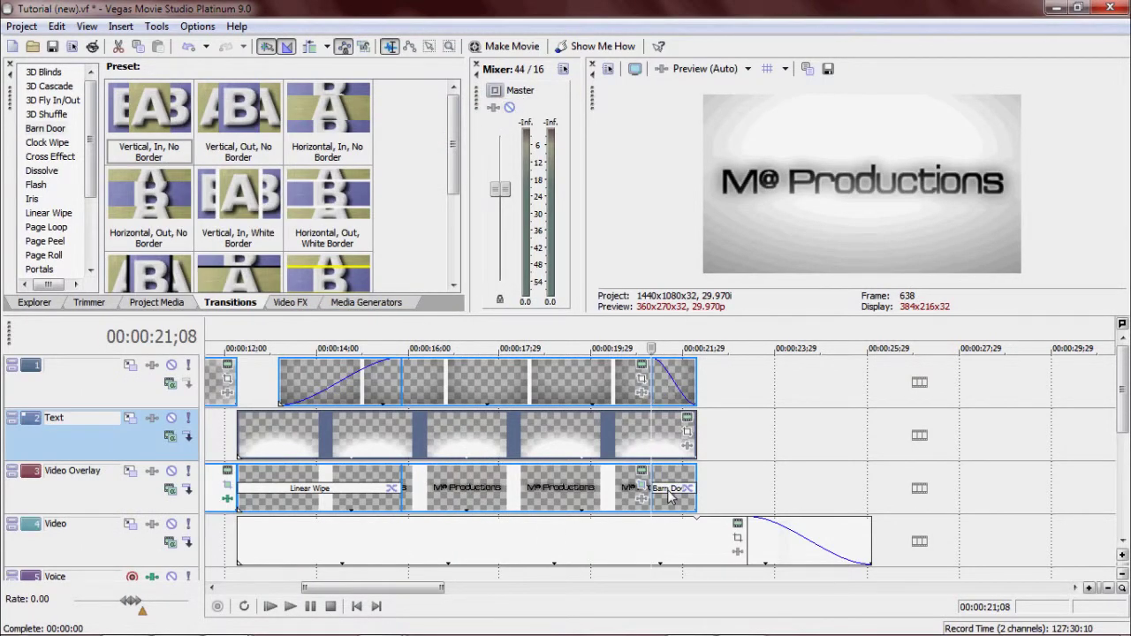
{"action": "left_click", "coordinate": [568, 373]}
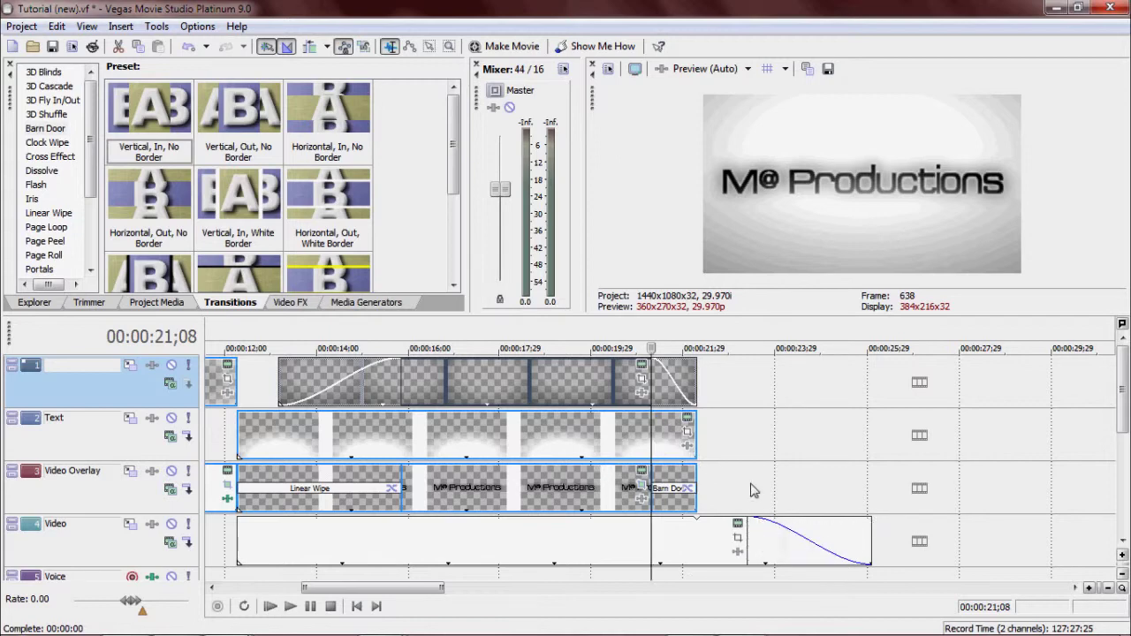
{"action": "scroll", "coordinate": [752, 491], "scroll_direction": "down", "scroll_amount": 3}
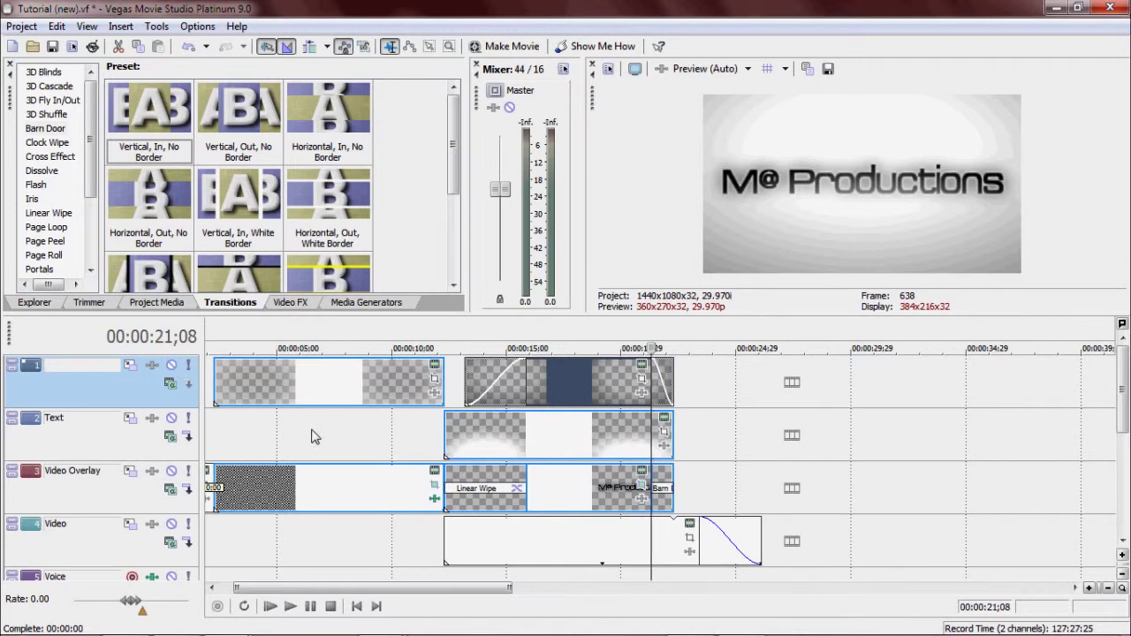